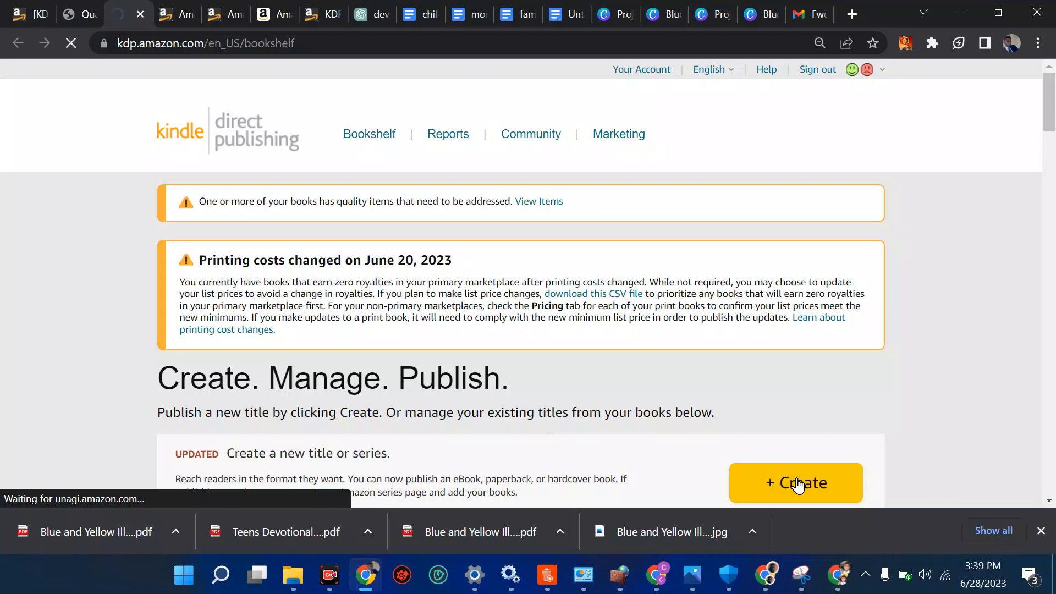
Start creating a new Kindle eBook title from the bookshelf.
click(798, 484)
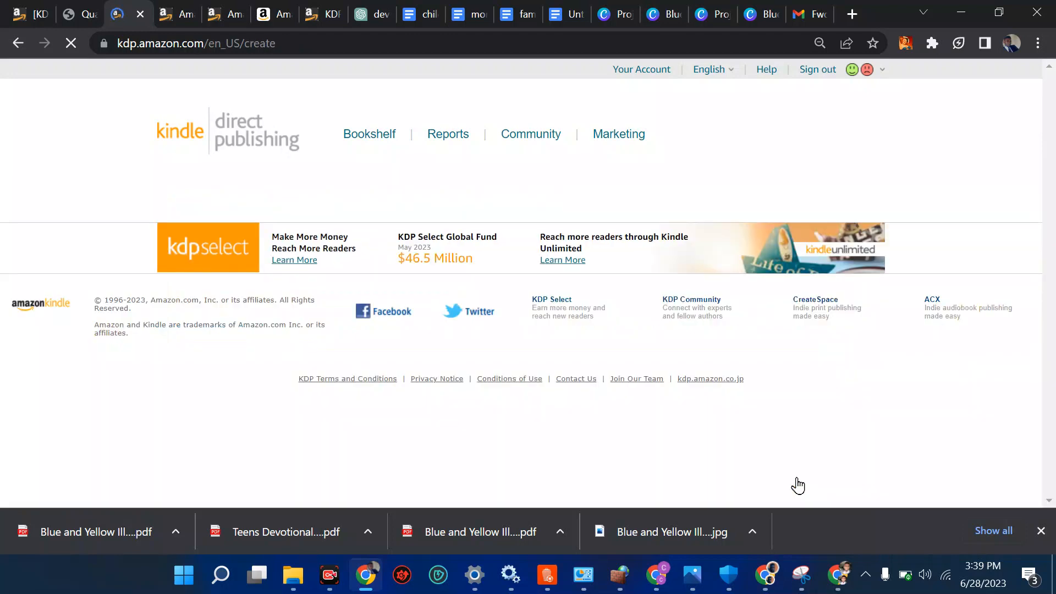
scroll(569, 396, down, 2)
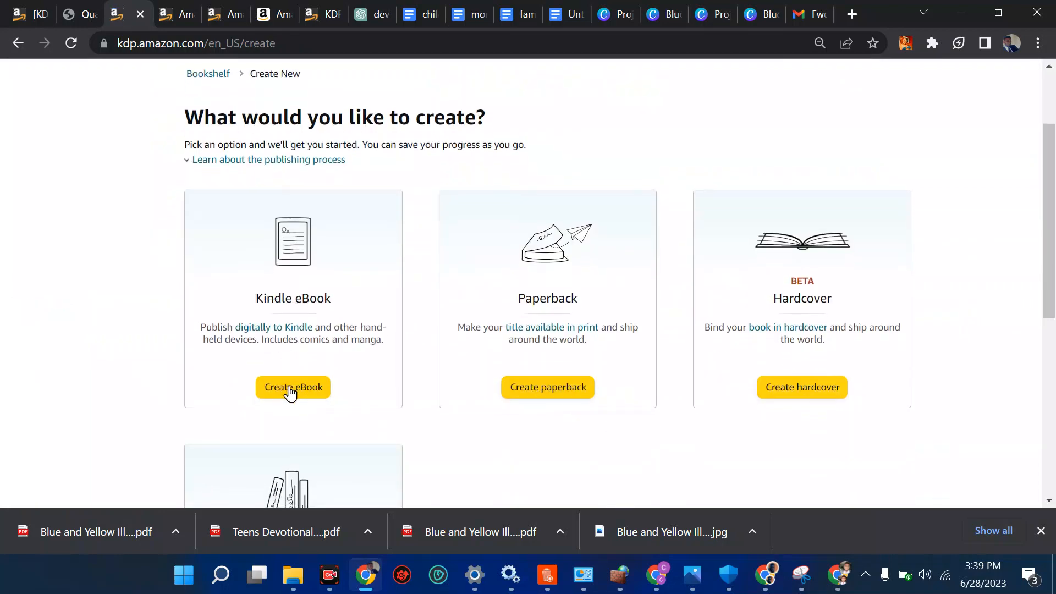
click(289, 390)
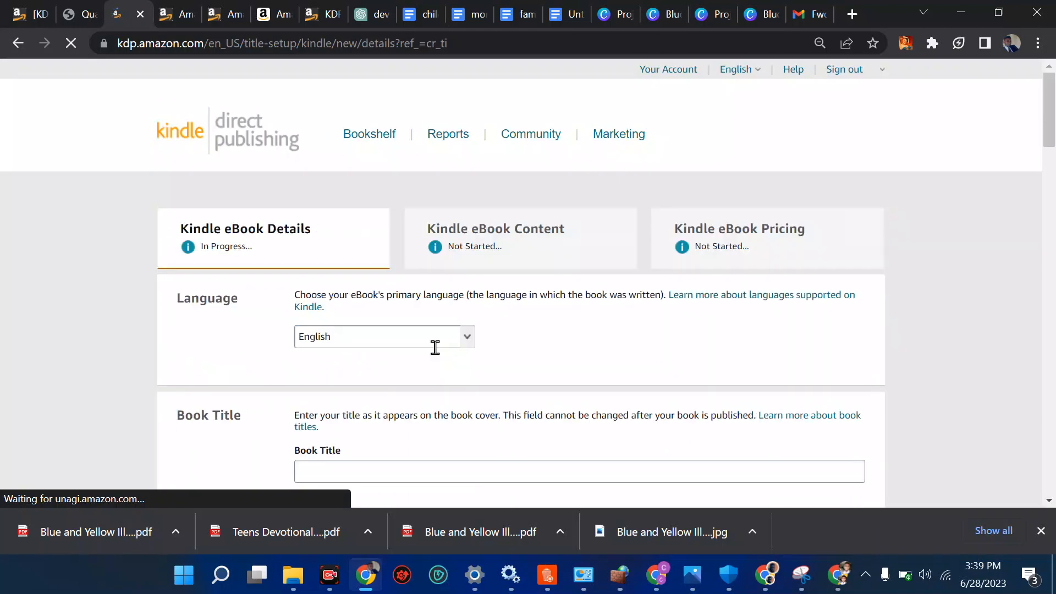
Enter "love is great" as the book title and "please subscribe you my channel" as the subtitle.
scroll(435, 349, down, 1)
scroll(434, 349, down, 2)
click(392, 336)
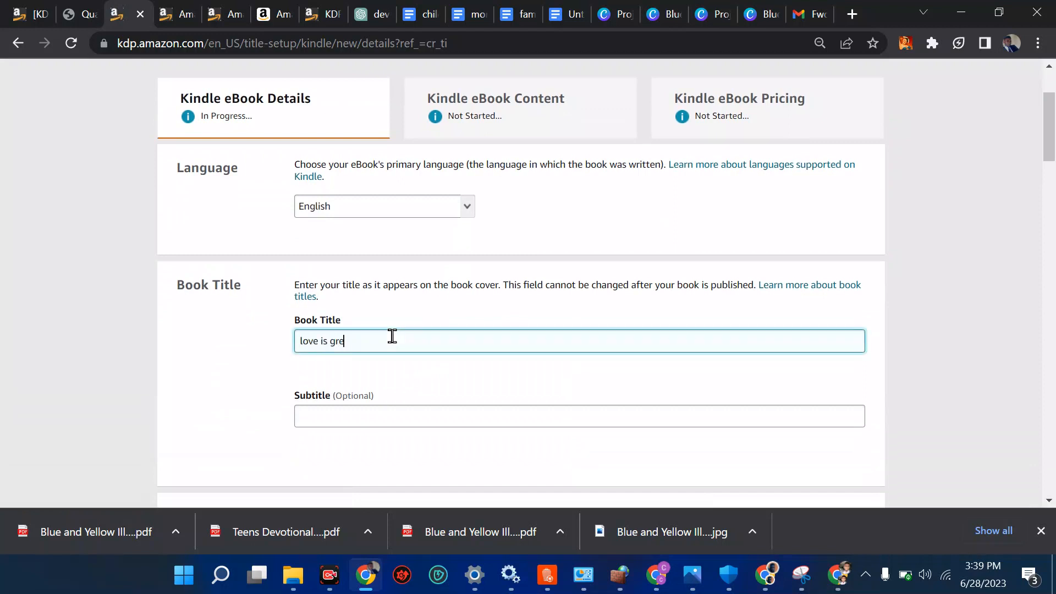
text(love is great)
click(350, 415)
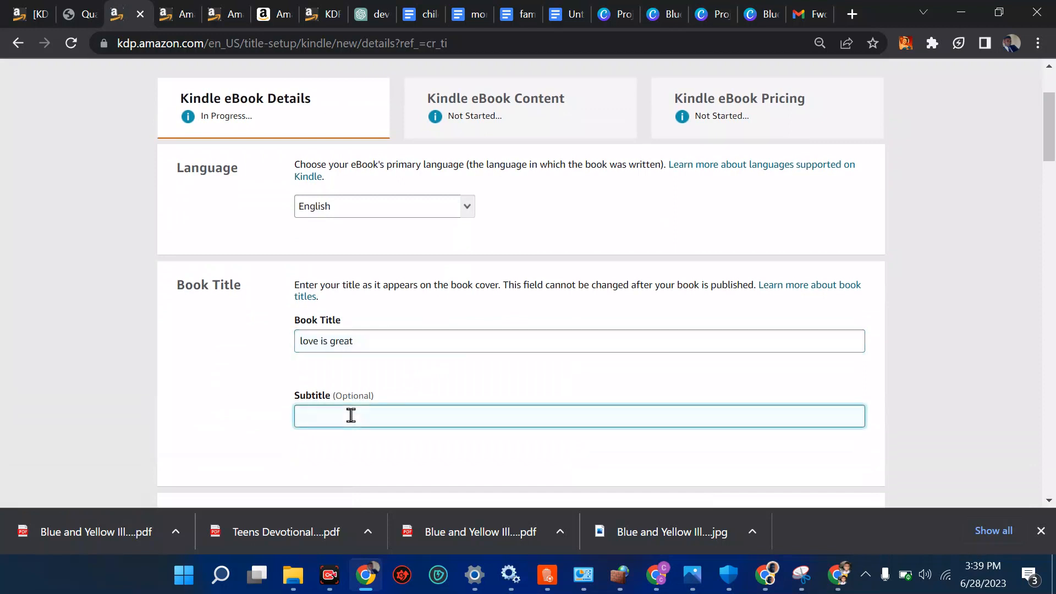
text(pleae)
text(e subscribe you my channel)
Enter "learn" as the primary author's first name and "digital" as the last name.
scroll(351, 416, down, 4)
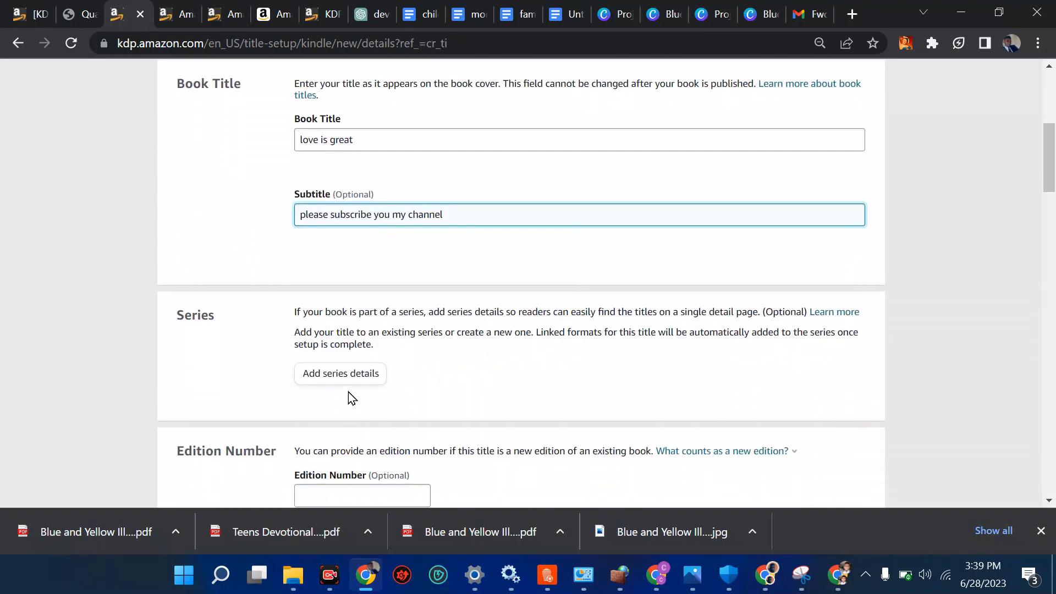
scroll(349, 392, down, 4)
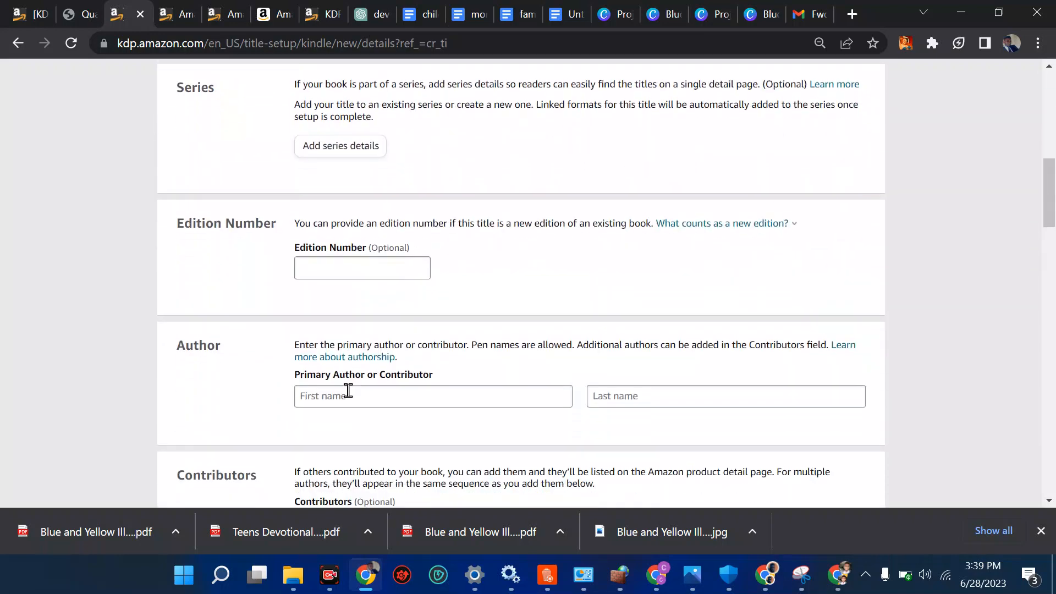
click(342, 394)
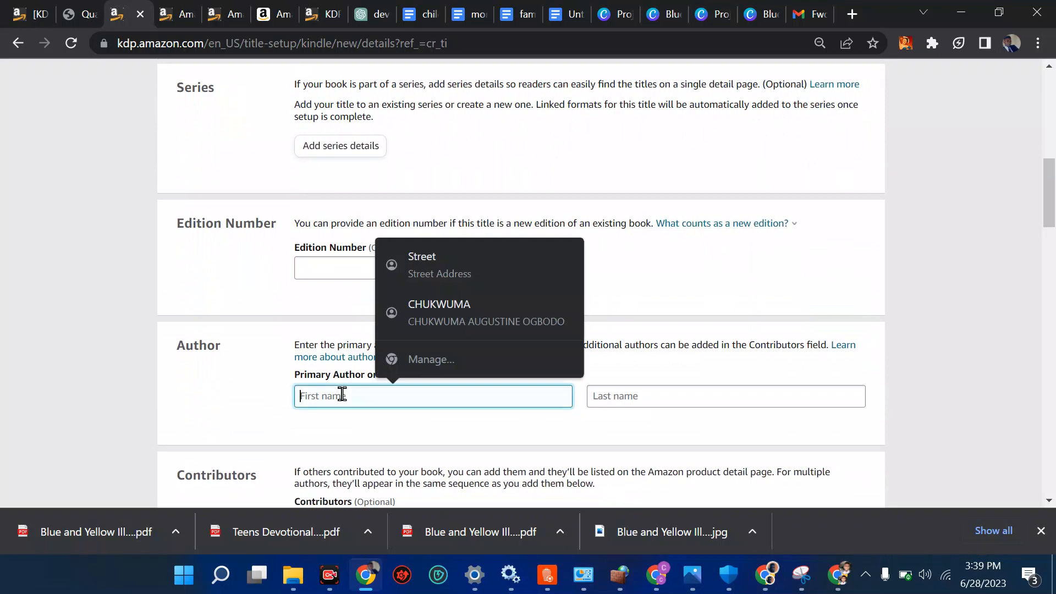
text(learn)
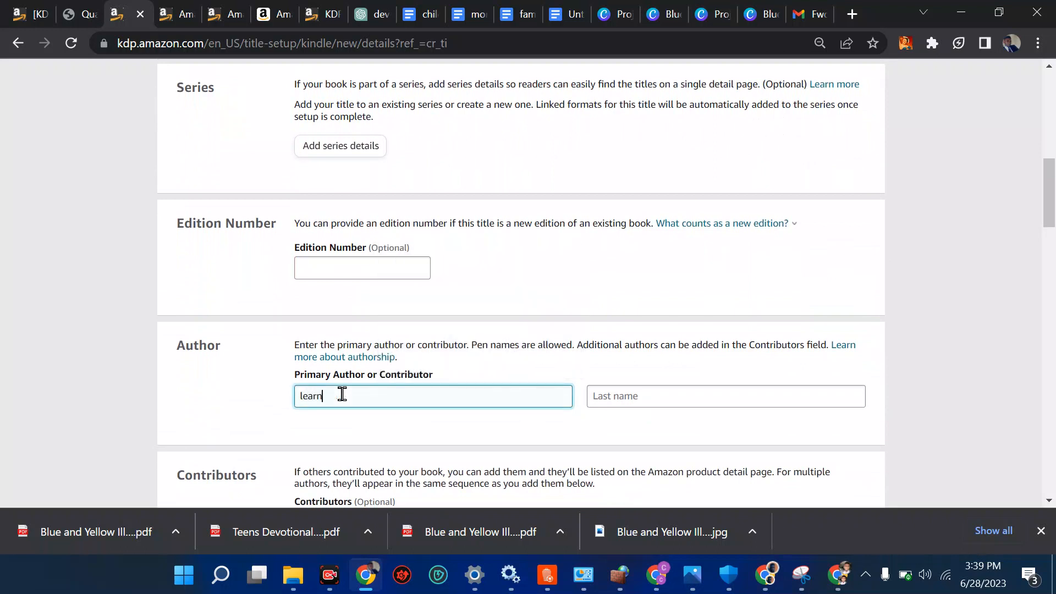
key(Tab)
text(dig)
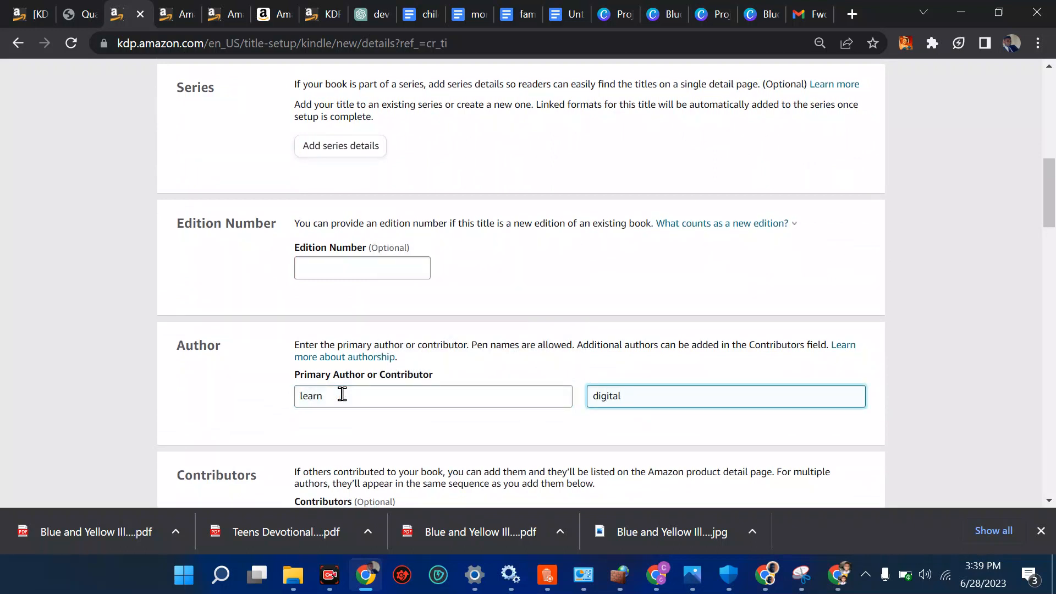
Write "hello, buy this book" as the book description.
scroll(342, 394, down, 6)
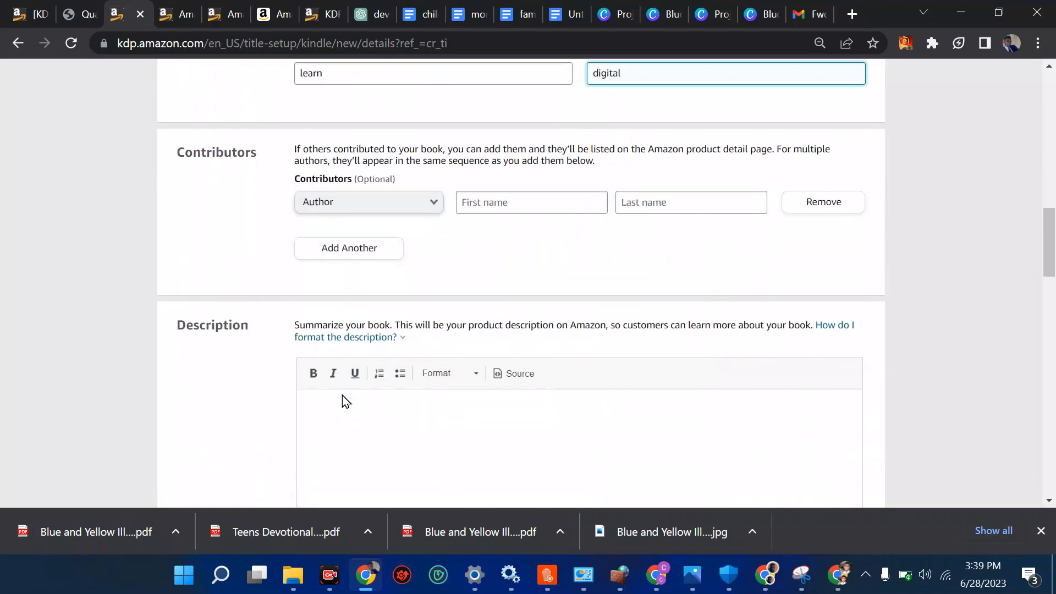
scroll(341, 394, down, 1)
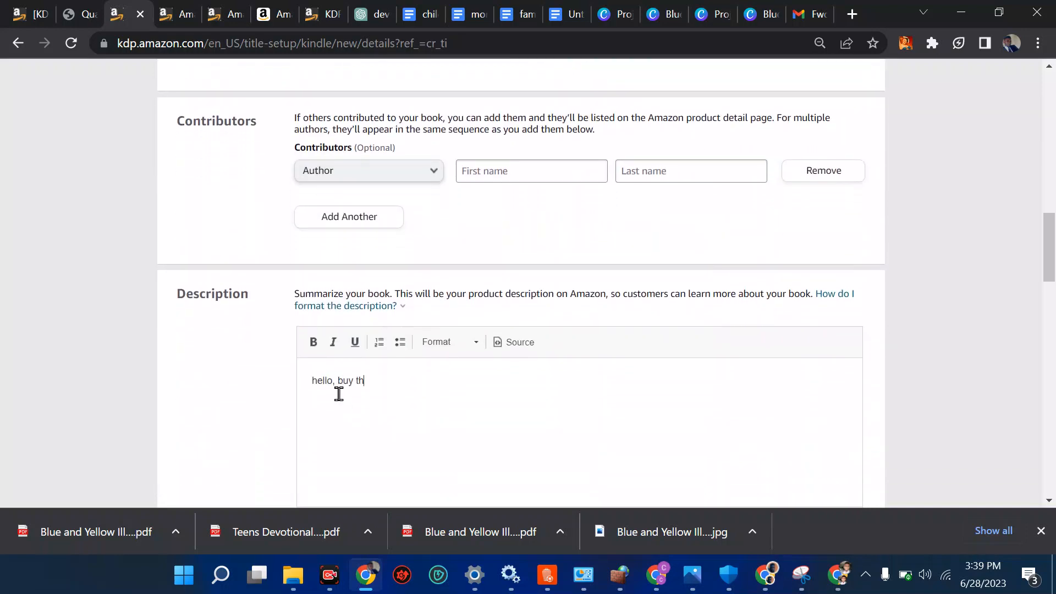
text(k)
Answer No to the adult-only content question for the primary audience.
scroll(467, 418, down, 5)
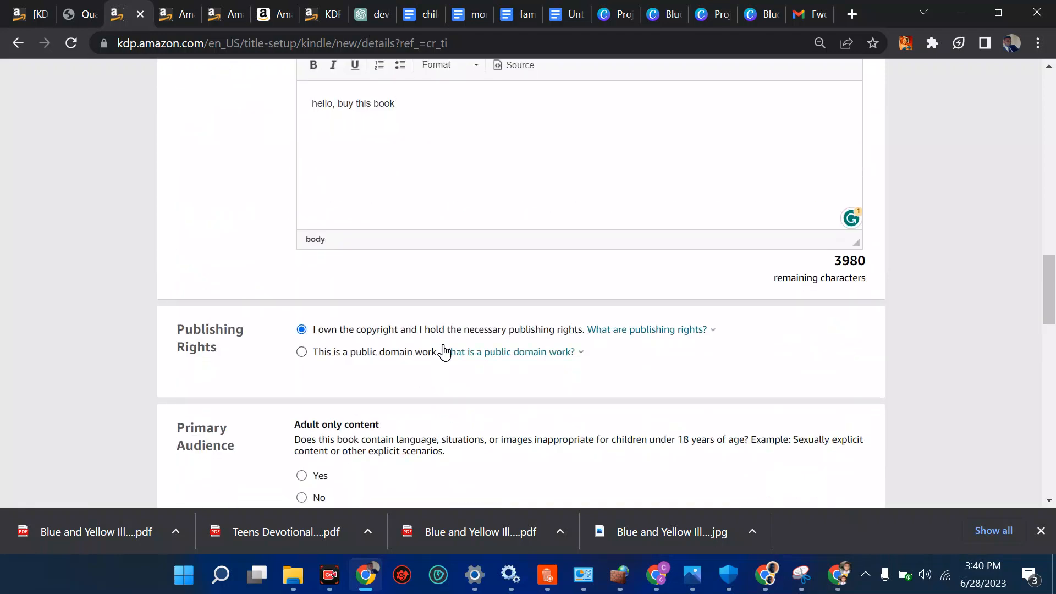
scroll(443, 351, down, 2)
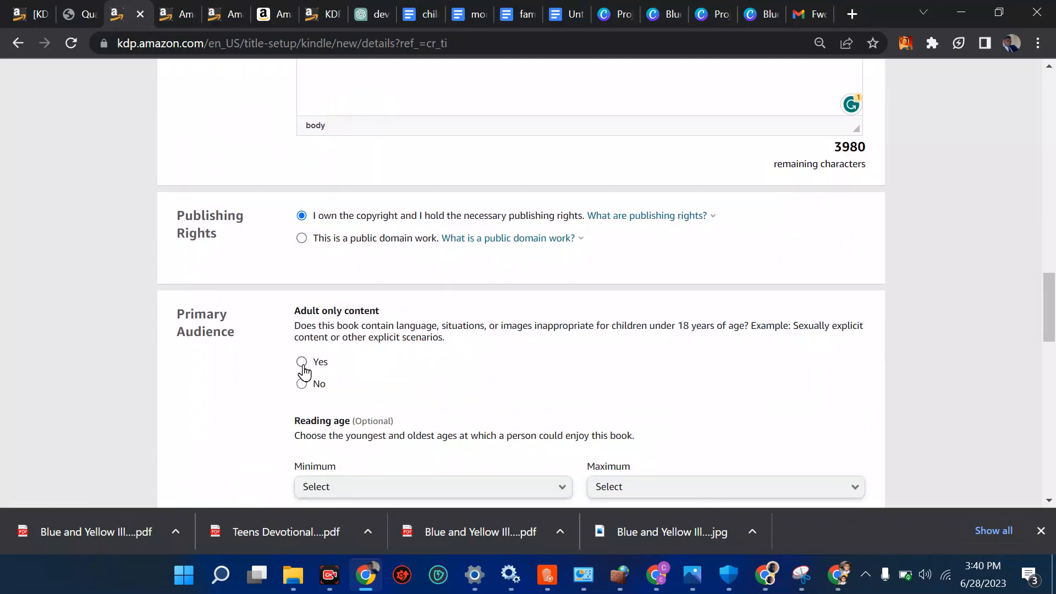
click(302, 385)
Try to save Children's eBooks > Early Learning as the book's category without ticking a placement.
scroll(538, 334, down, 3)
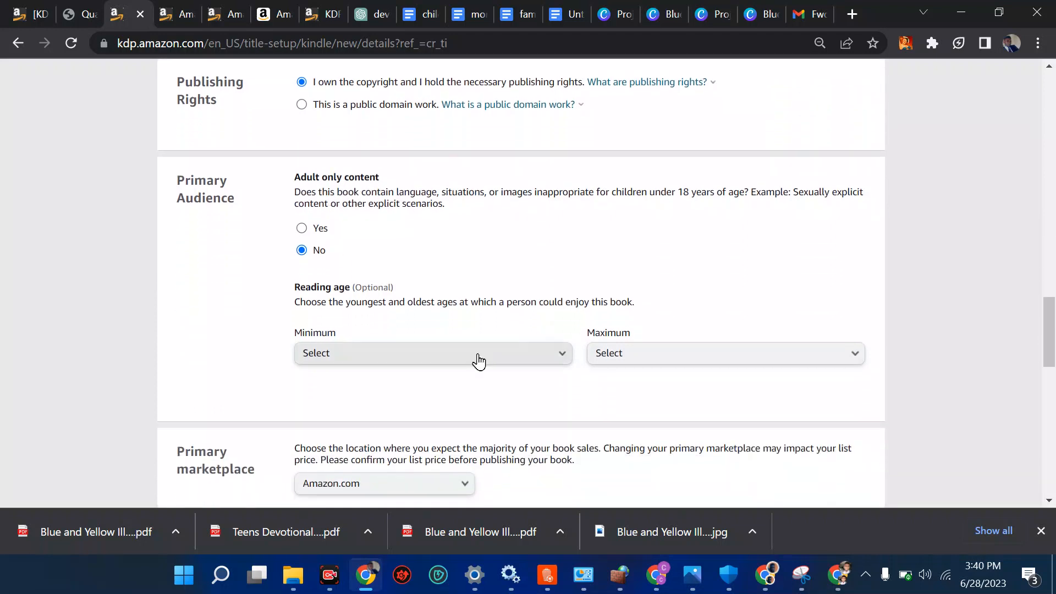
scroll(477, 360, up, 2)
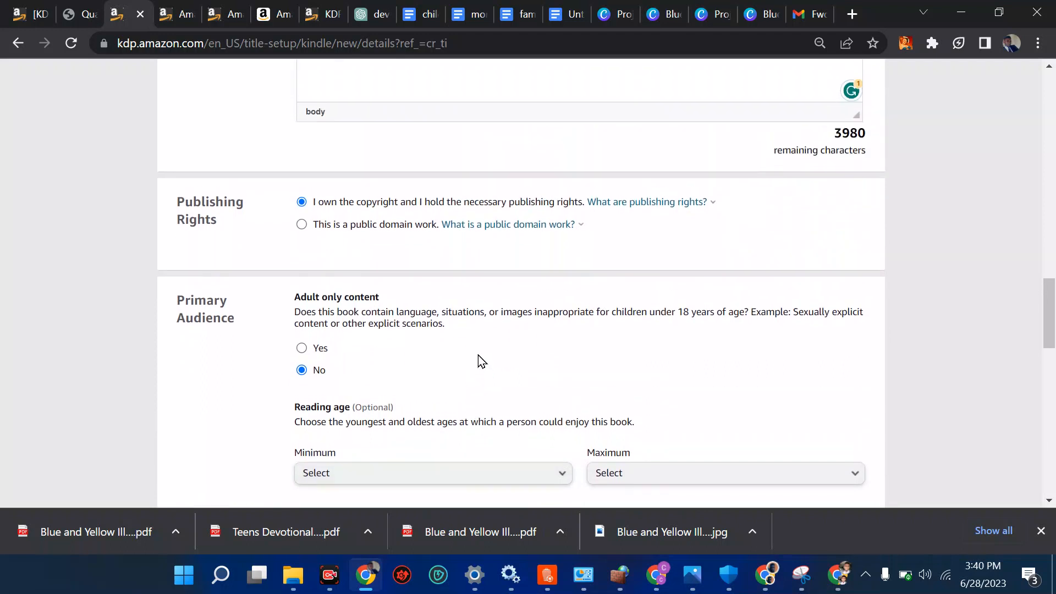
scroll(445, 368, down, 2)
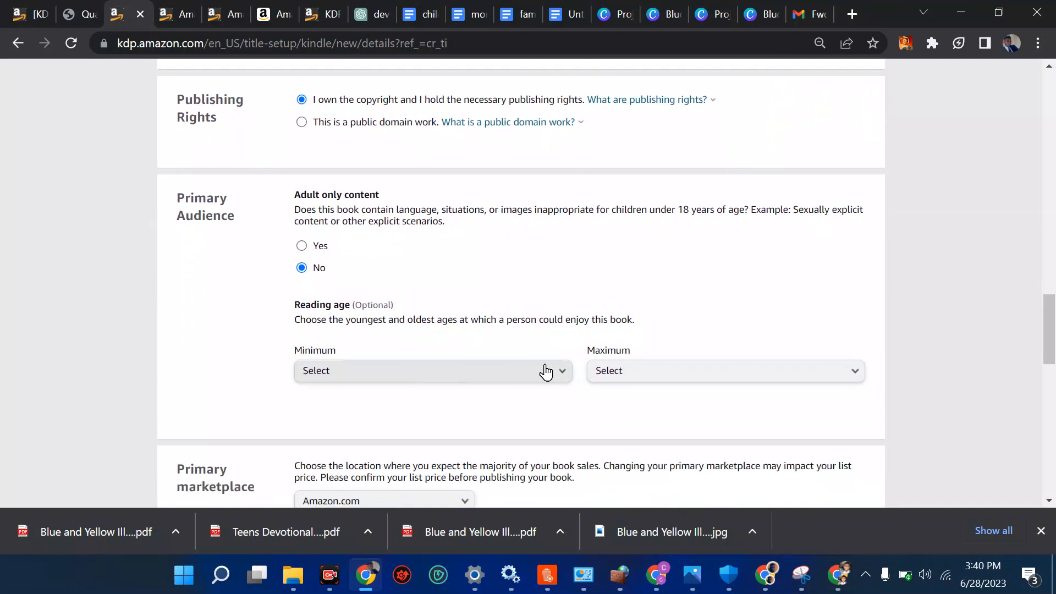
scroll(545, 370, down, 4)
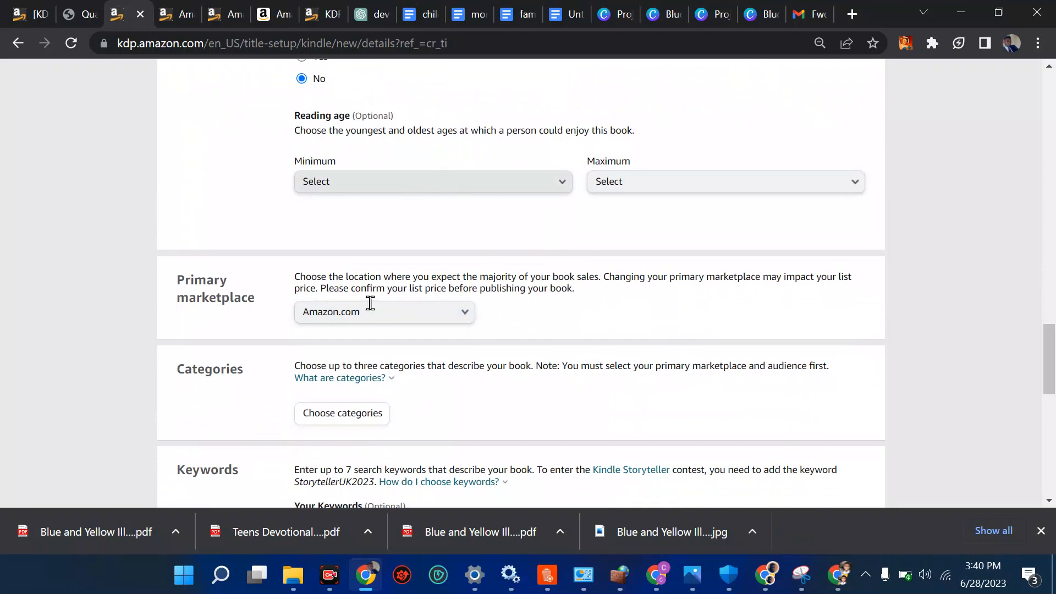
click(352, 419)
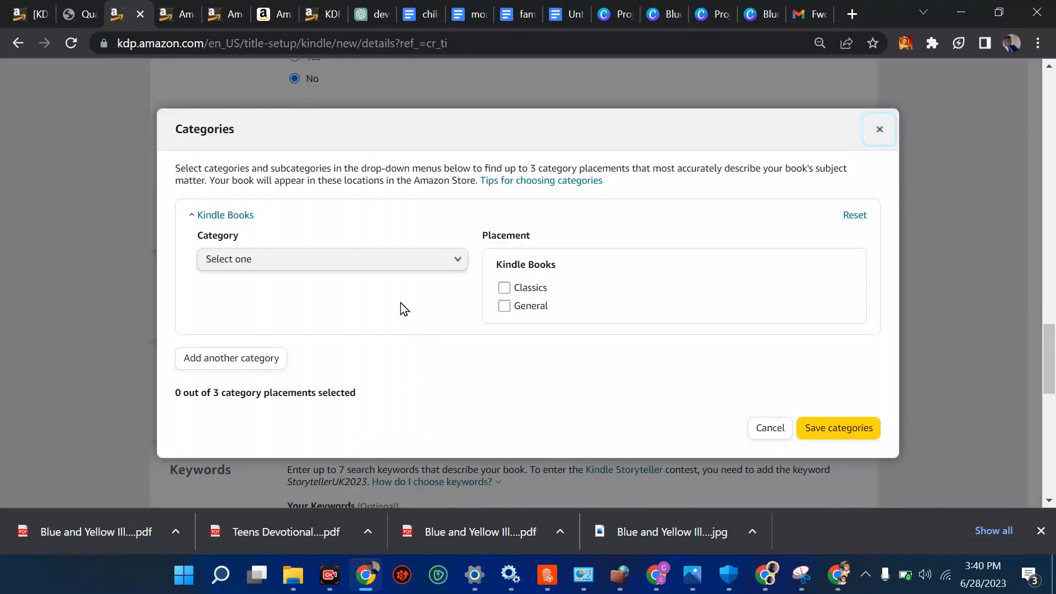
click(342, 263)
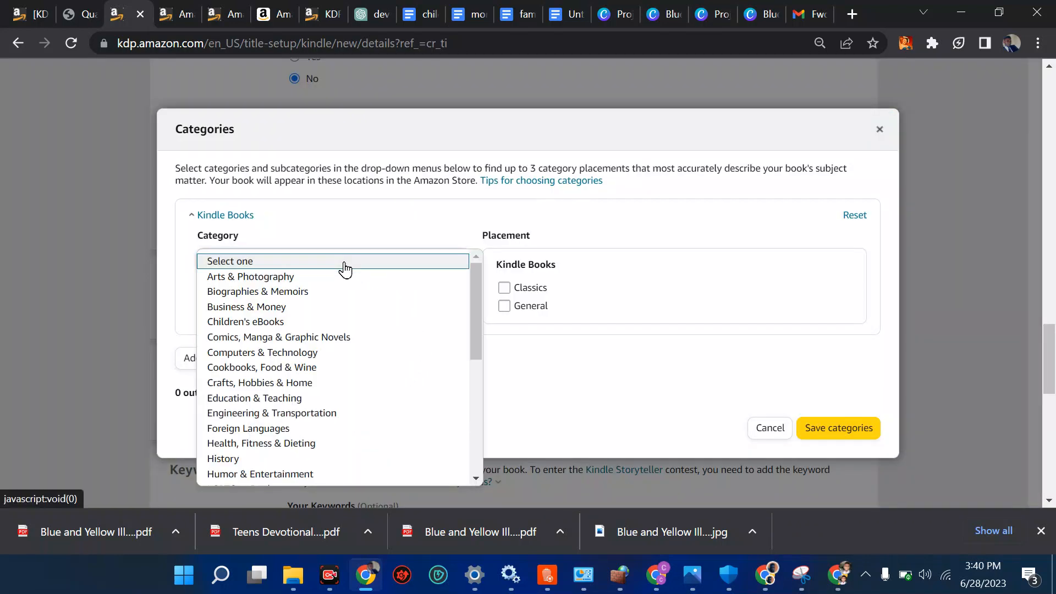
click(285, 323)
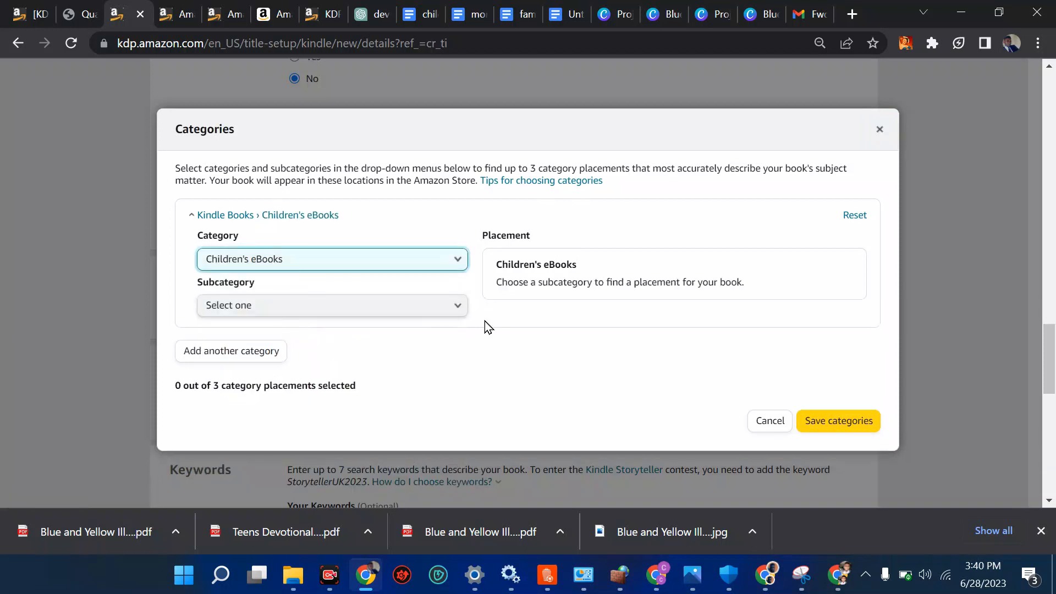
click(361, 306)
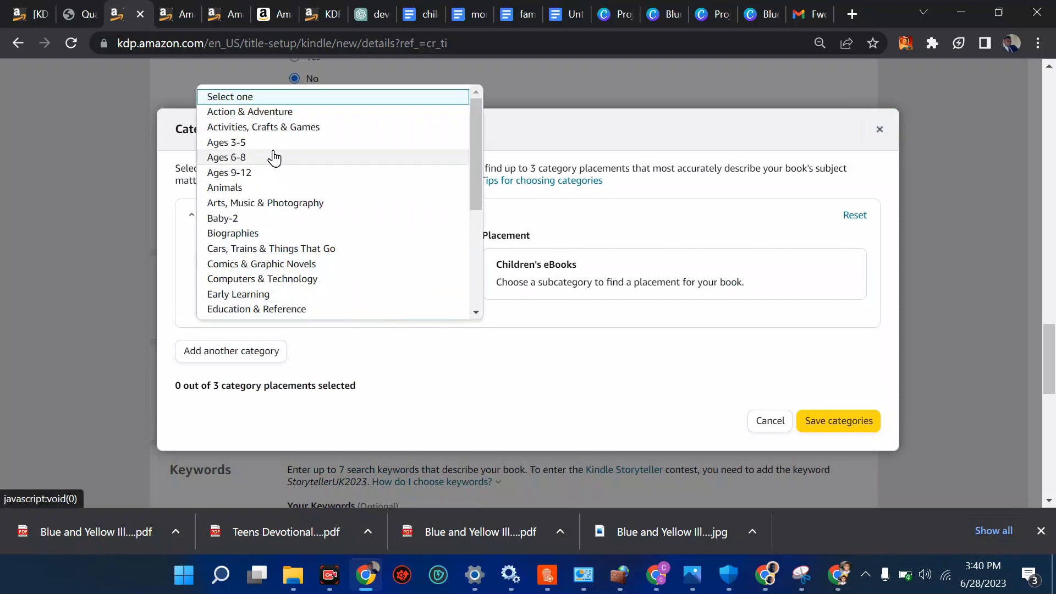
click(252, 294)
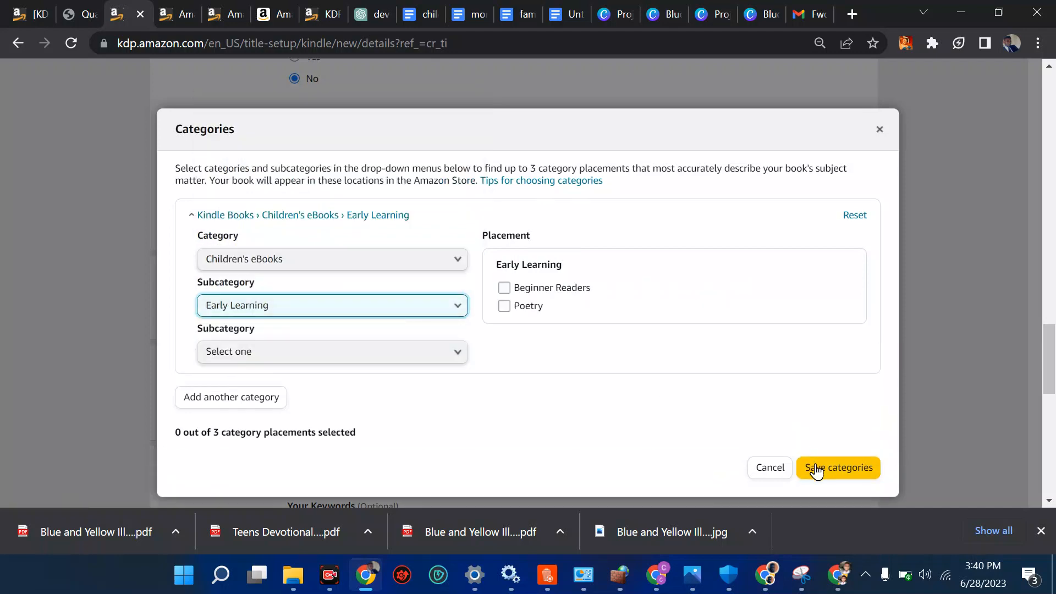
click(815, 469)
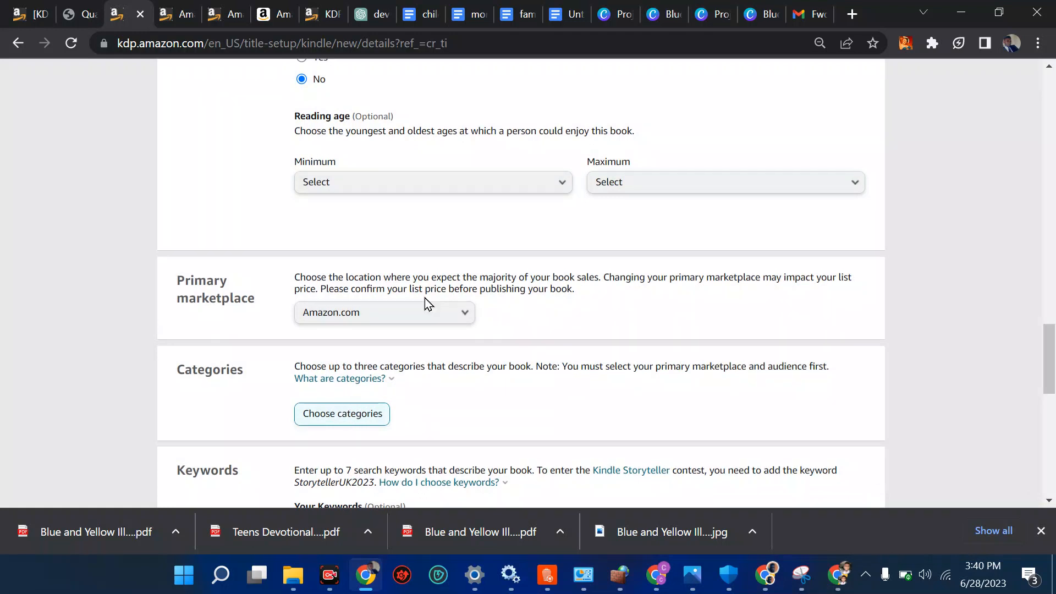
Set the reading age to a minimum of 1 and a maximum of 9.
click(518, 185)
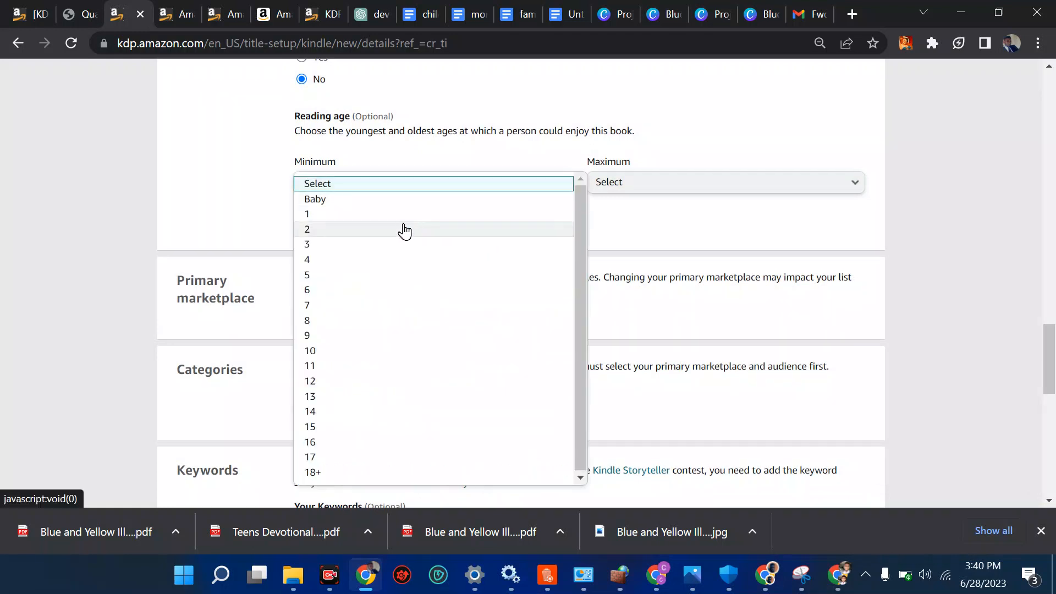
click(355, 219)
click(635, 189)
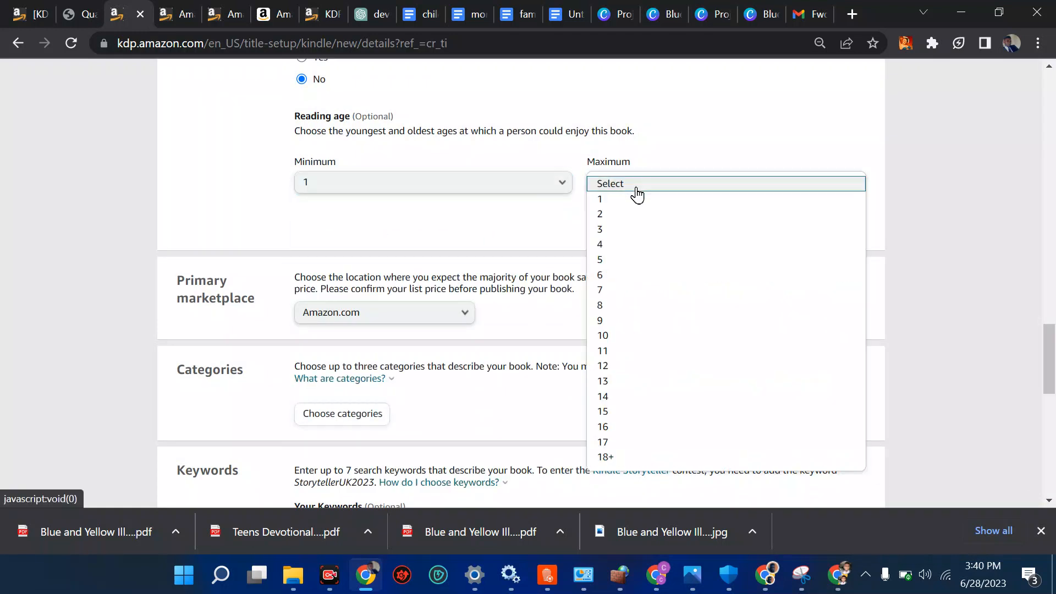
click(608, 321)
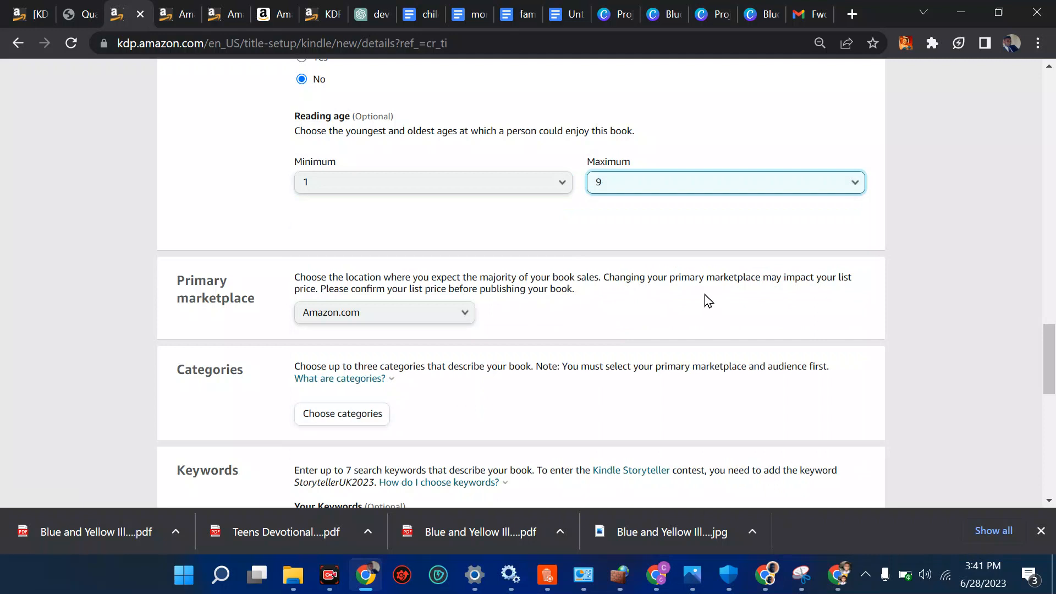
Enter "h" as the first keyword and try to save the details and continue to the eBook content.
scroll(704, 294, down, 3)
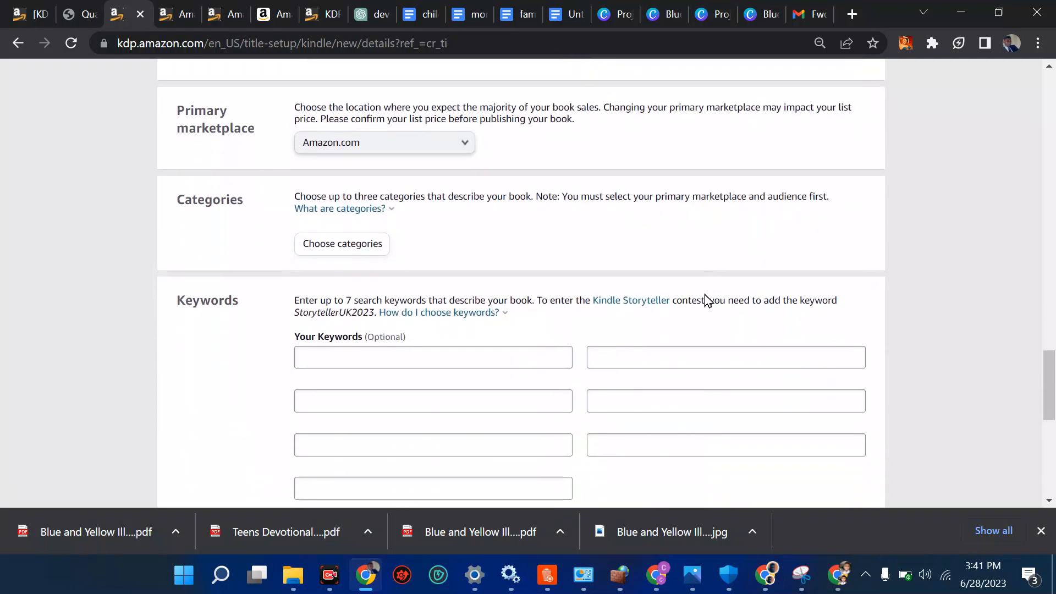
click(427, 356)
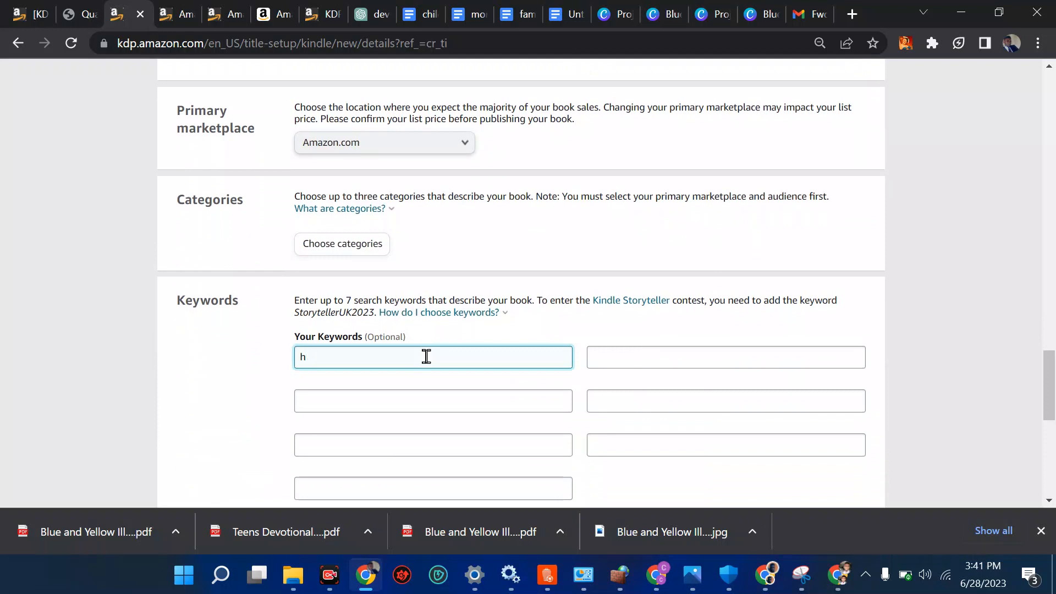
scroll(426, 357, down, 6)
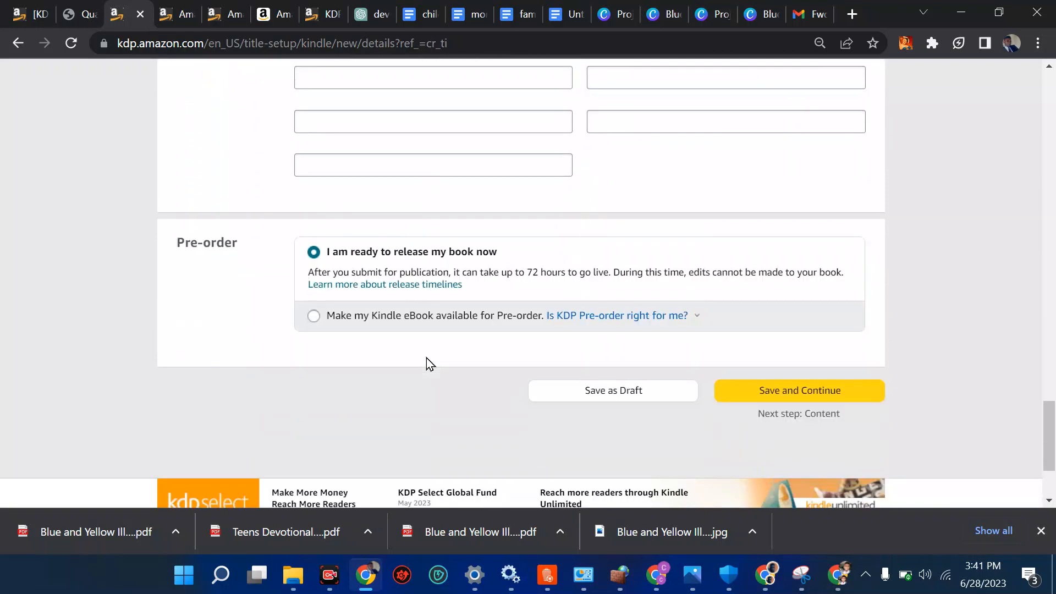
click(753, 385)
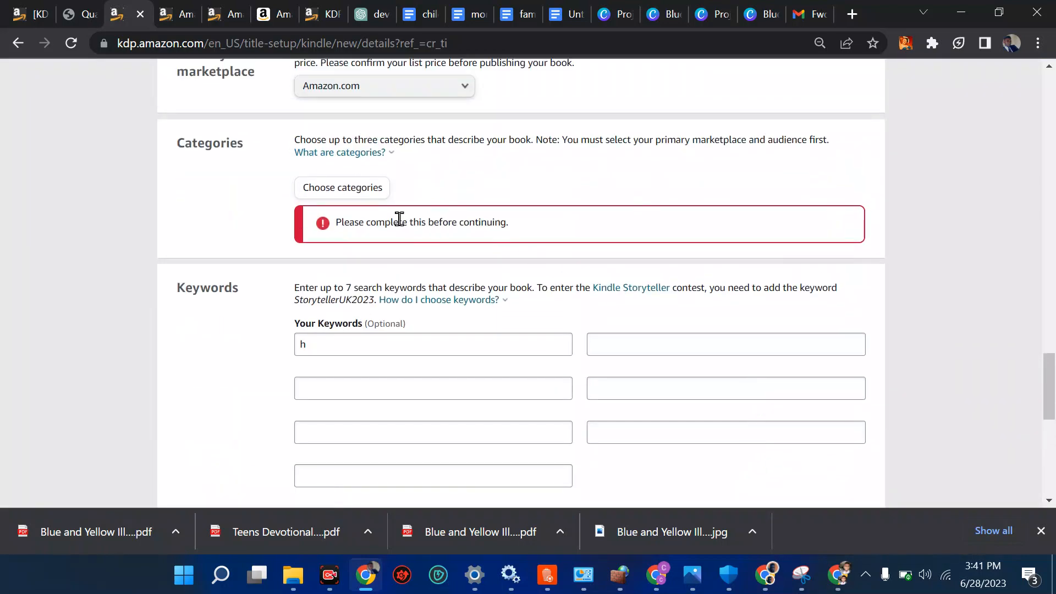
Save Children's eBooks > Ages 6-8 > Action & Adventure as the category placement and continue to the eBook content.
click(373, 190)
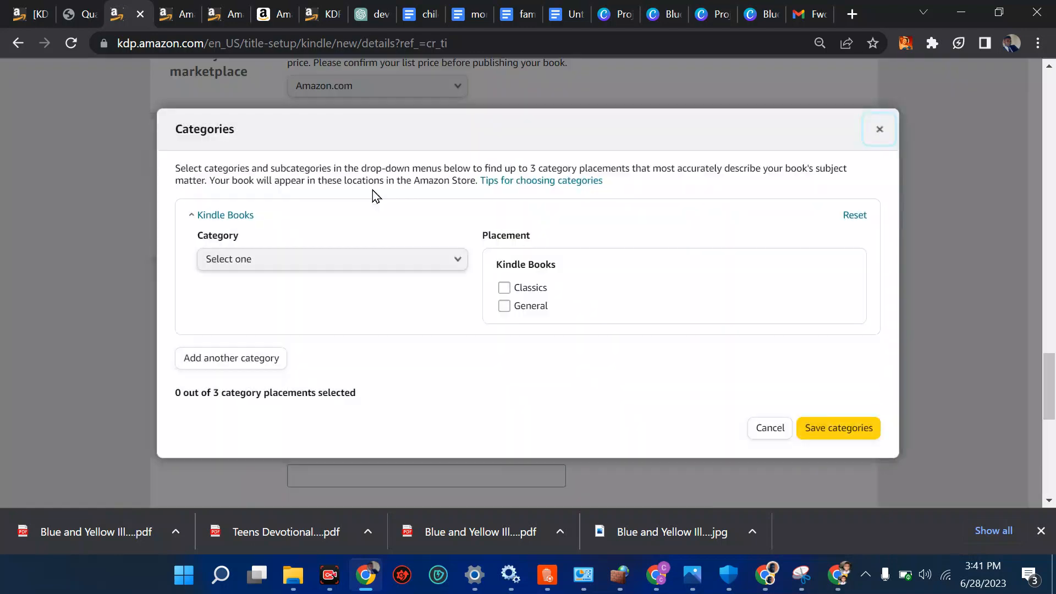
click(271, 266)
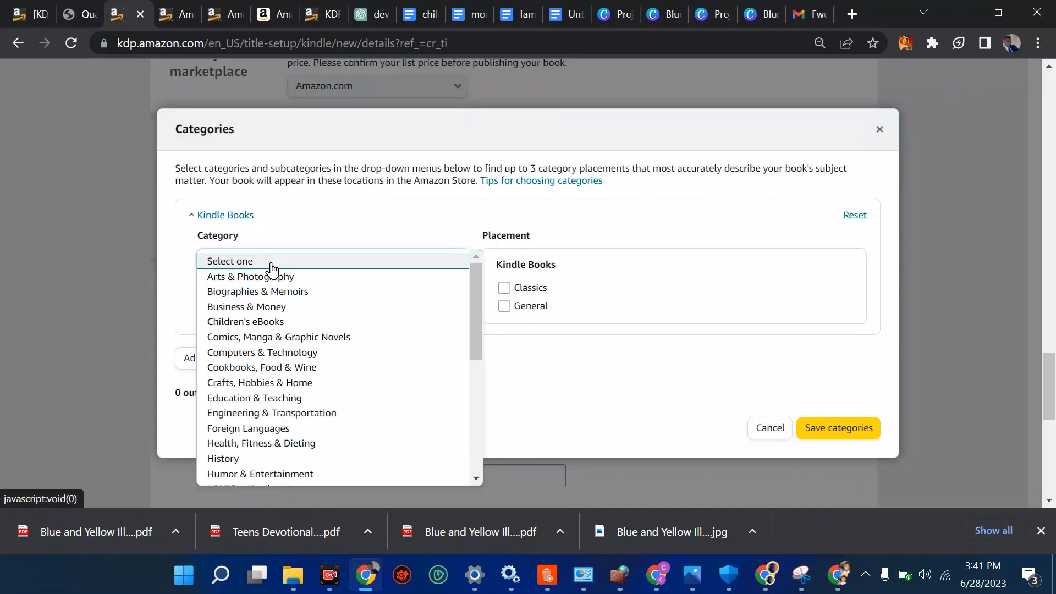
click(272, 322)
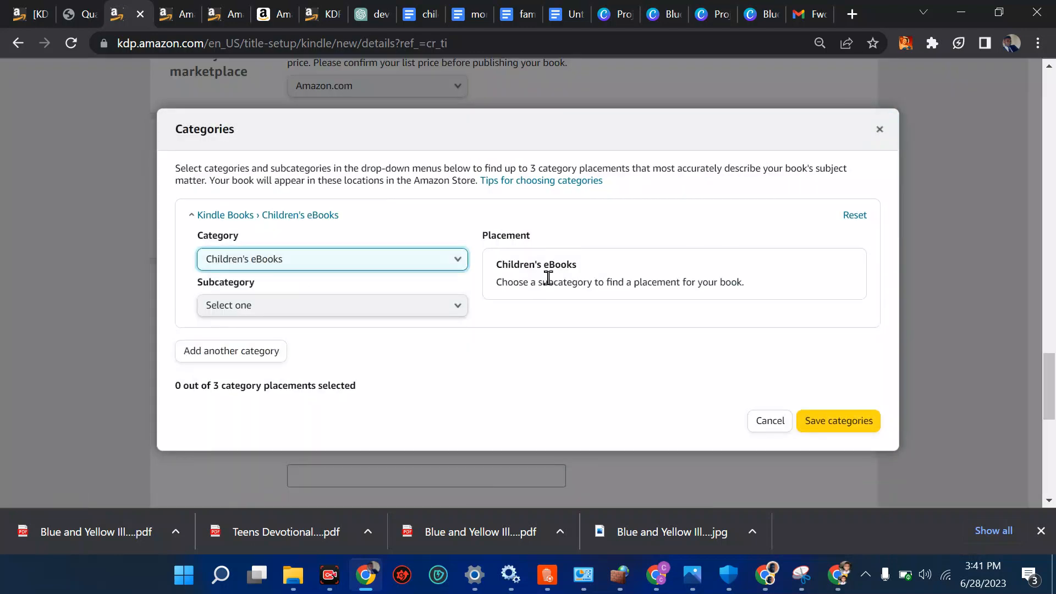
click(424, 307)
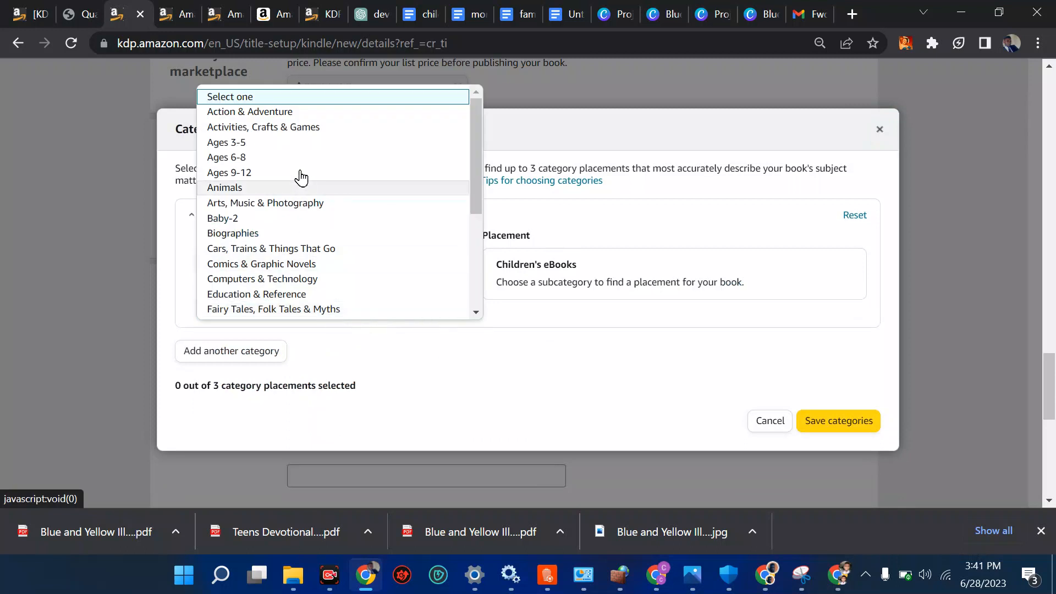
click(263, 160)
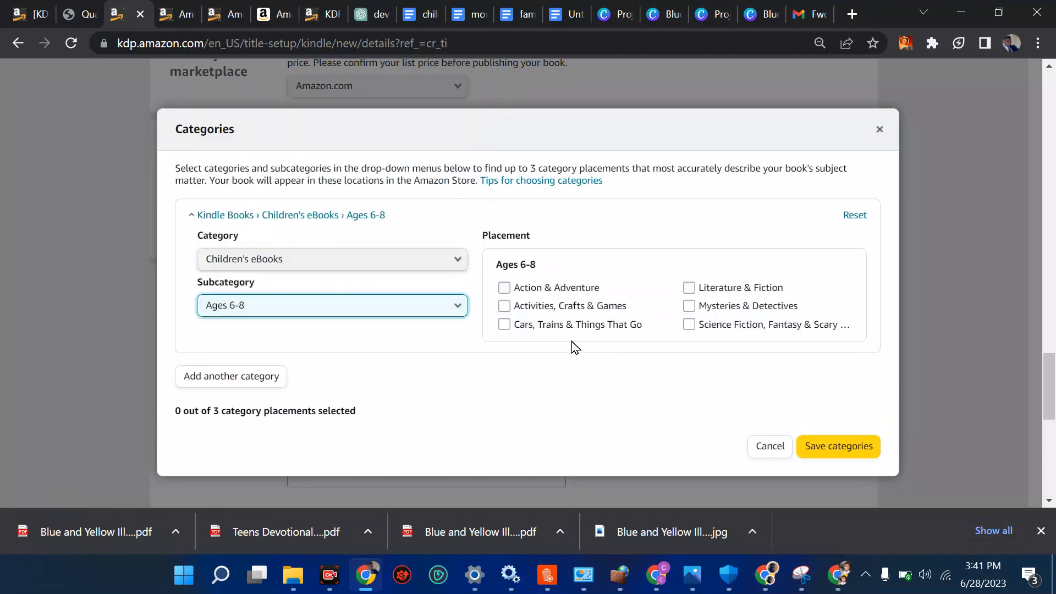
click(505, 289)
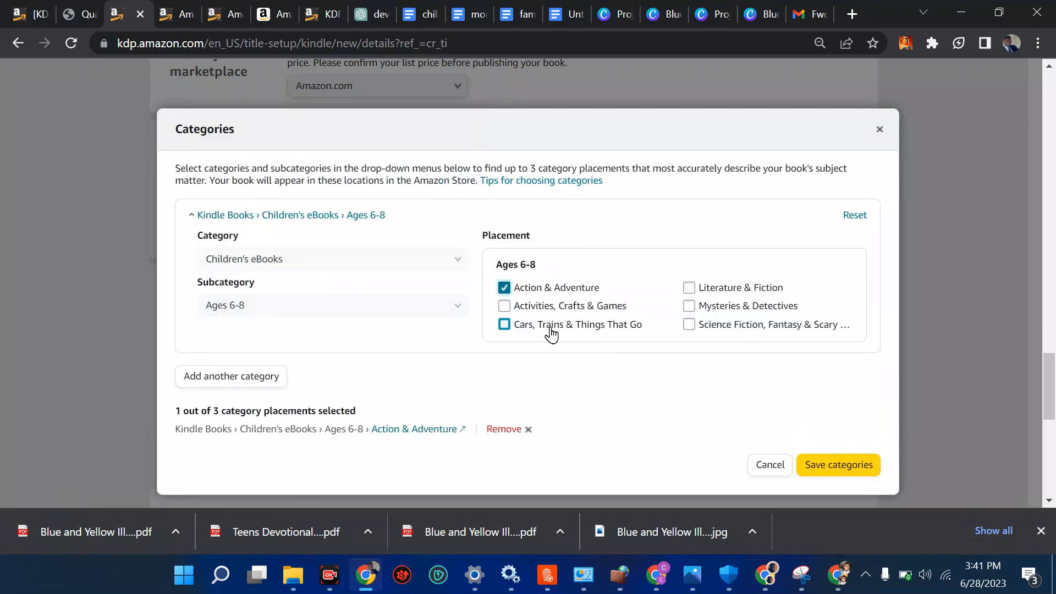
click(830, 469)
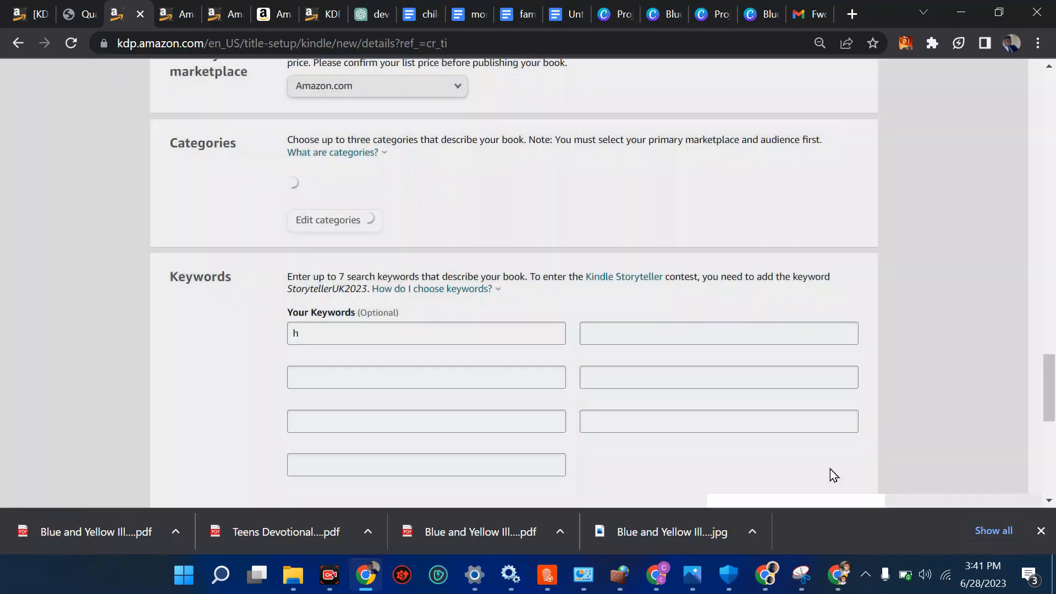
scroll(696, 397, down, 15)
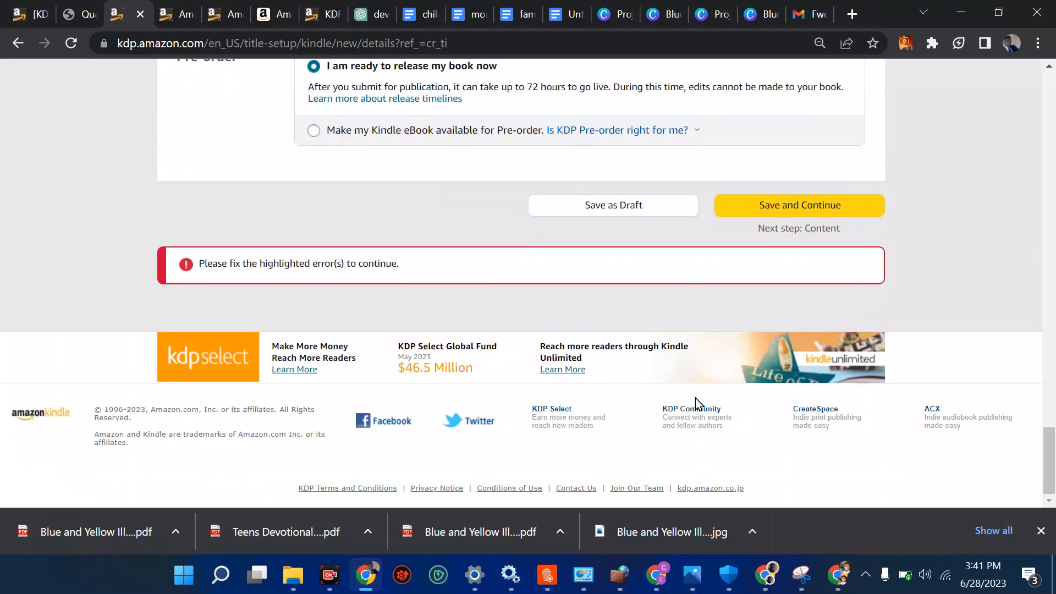
click(783, 208)
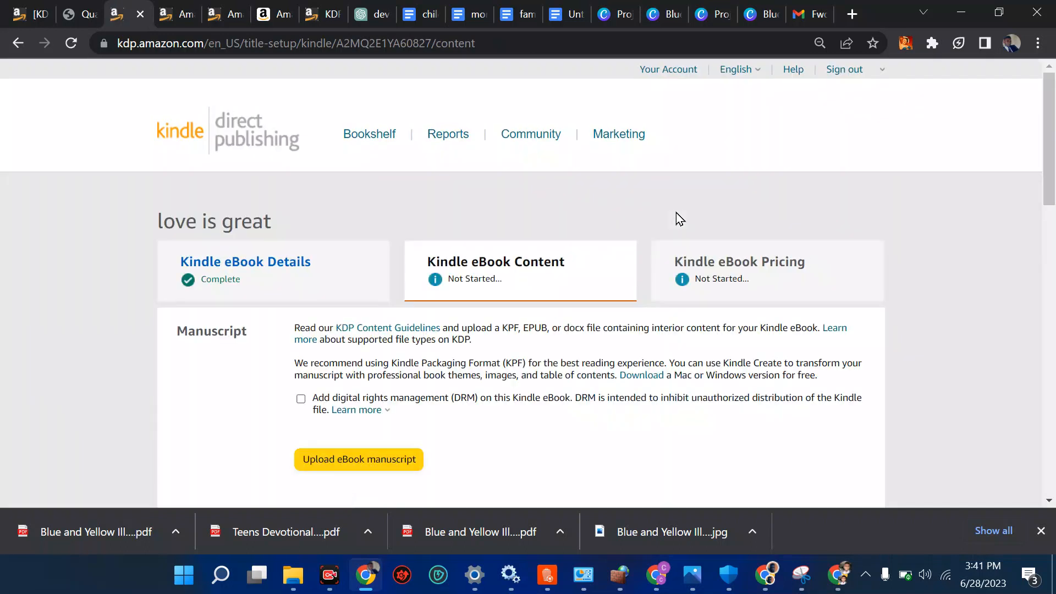
Try to upload the archive "family devotional duide with kids" from the kdp folder on local disc (D:) as the eBook manuscript.
scroll(587, 267, down, 2)
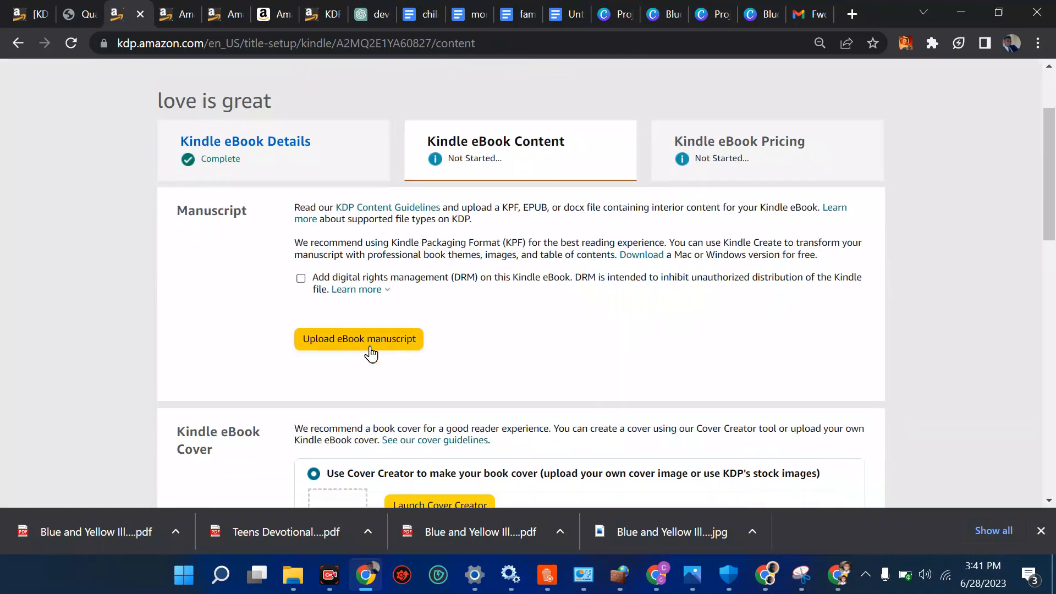
scroll(370, 354, down, 1)
click(356, 305)
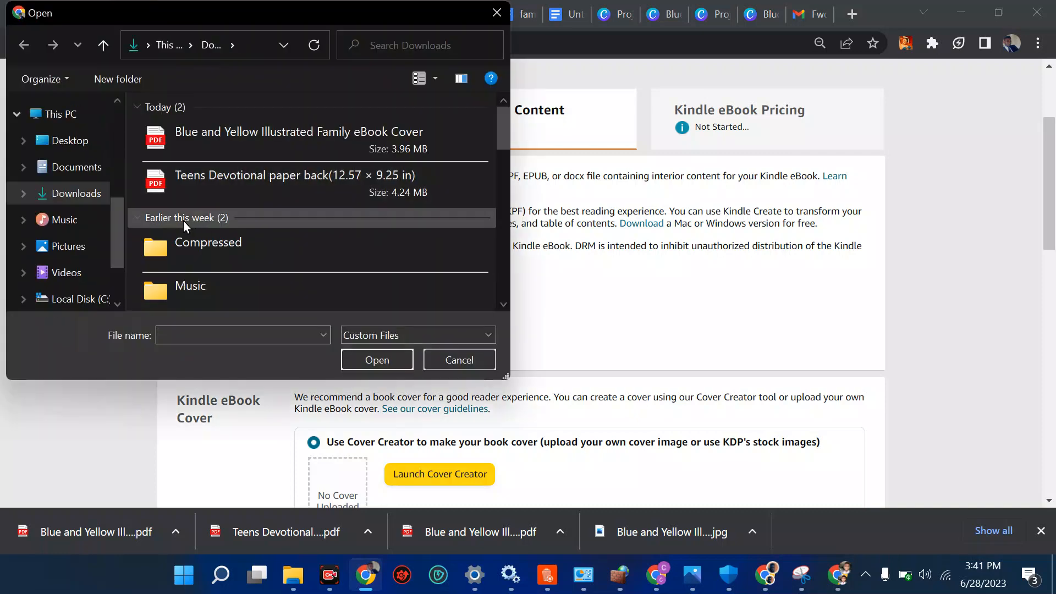
drag(117, 231, 102, 252)
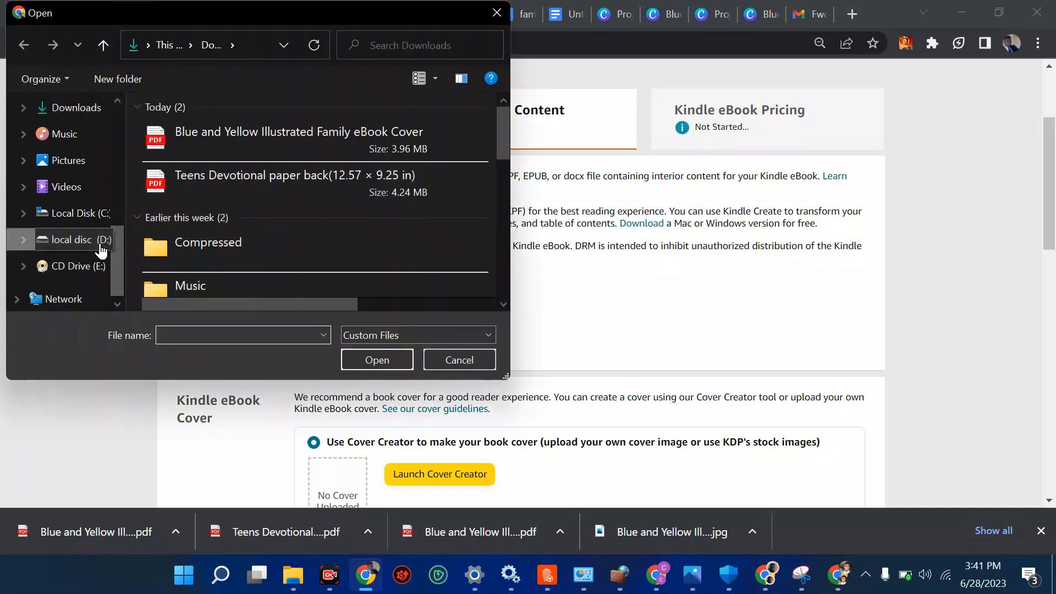
click(101, 250)
scroll(229, 226, down, 2)
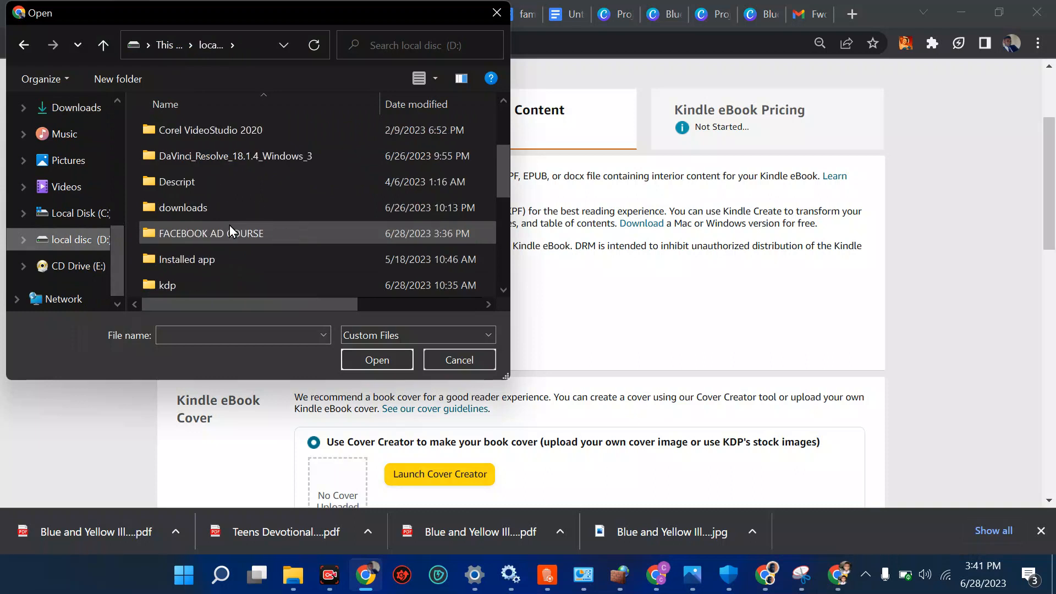
double_click(190, 286)
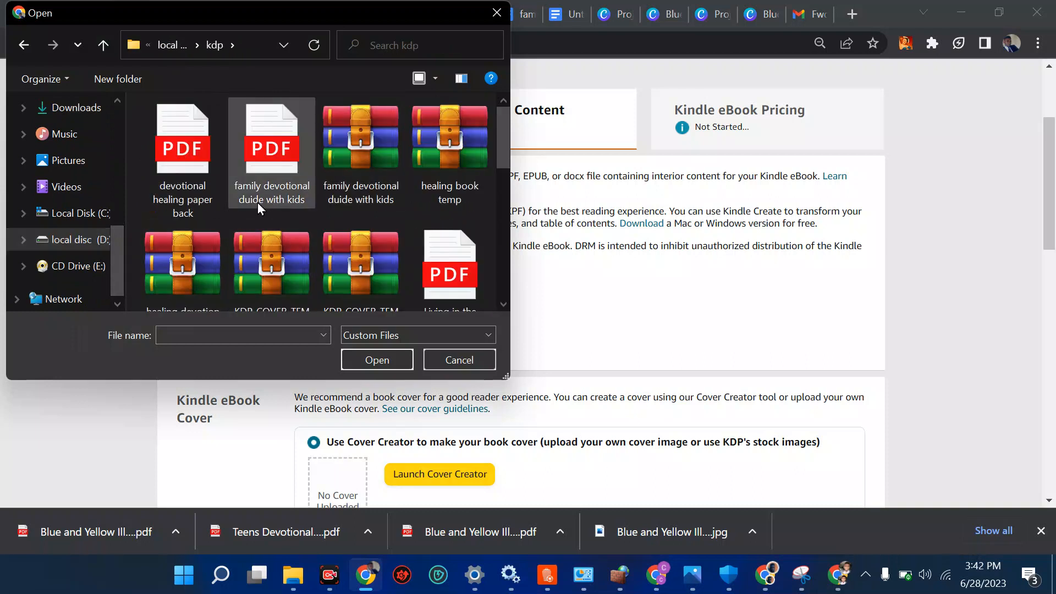
click(382, 196)
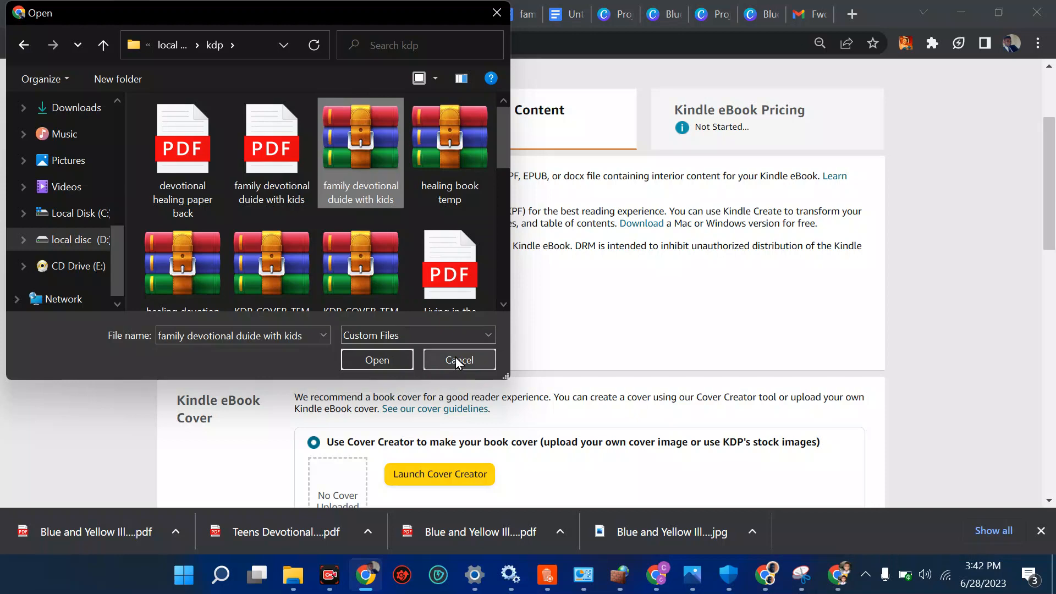
click(390, 358)
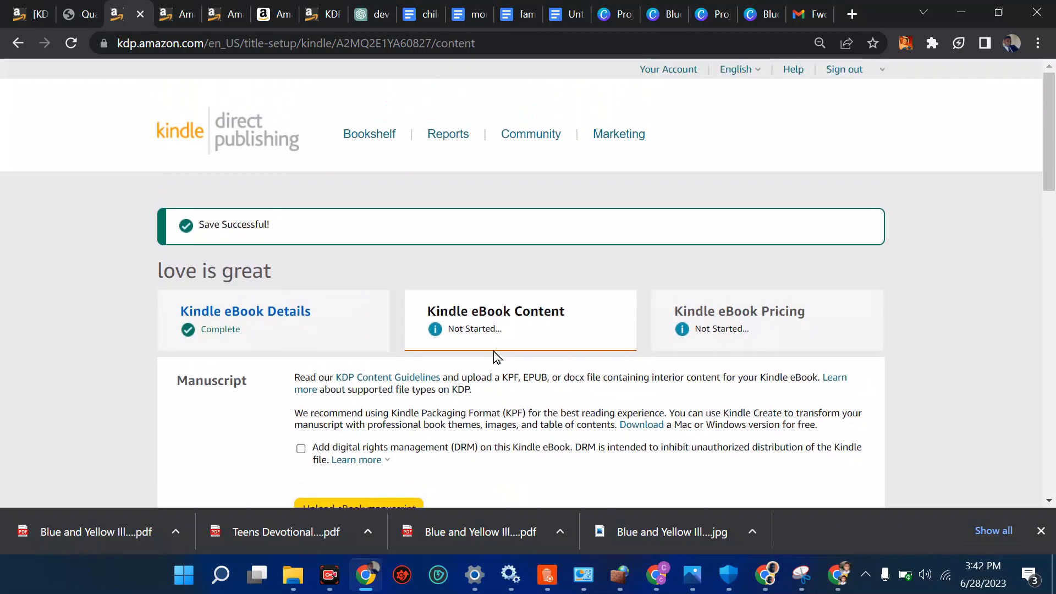
Start a new paperback from the Bookshelf and enter "how to grow" as its book title.
click(370, 134)
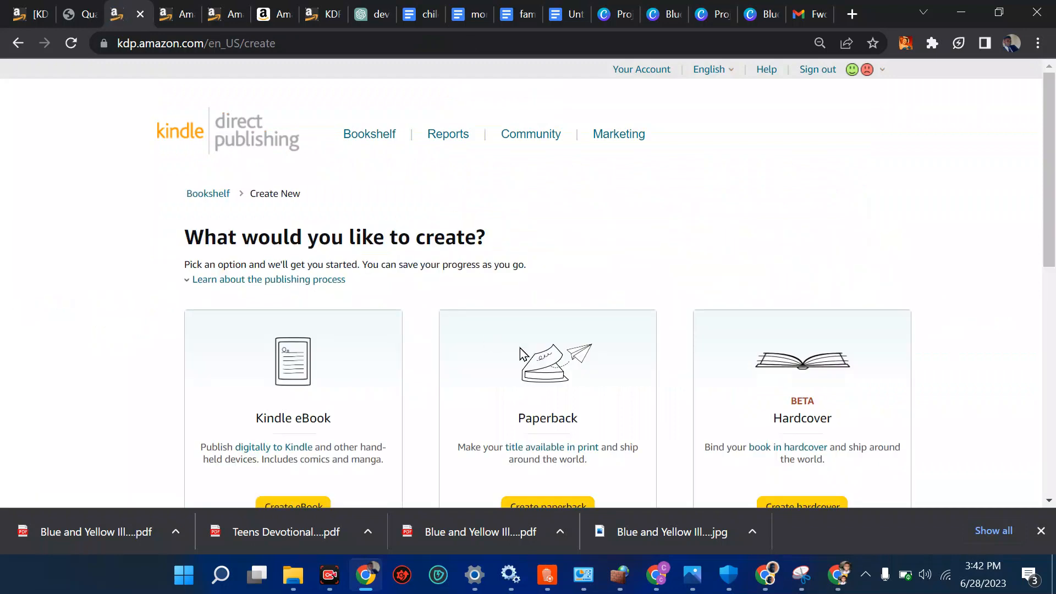
scroll(548, 379, down, 2)
click(537, 379)
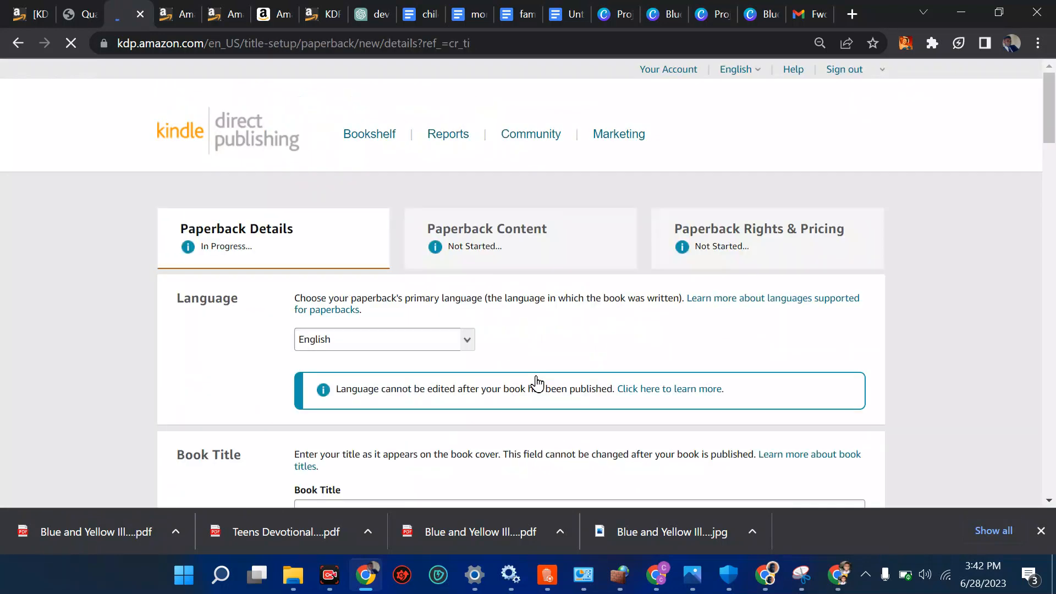
scroll(537, 381, down, 3)
scroll(537, 377, down, 1)
click(408, 291)
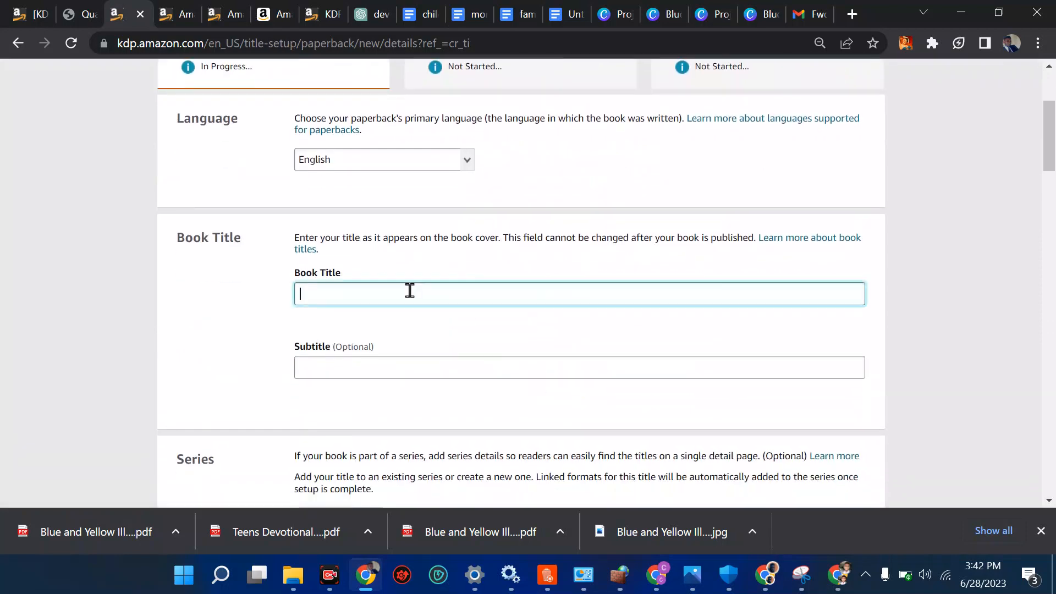
text(how to grow)
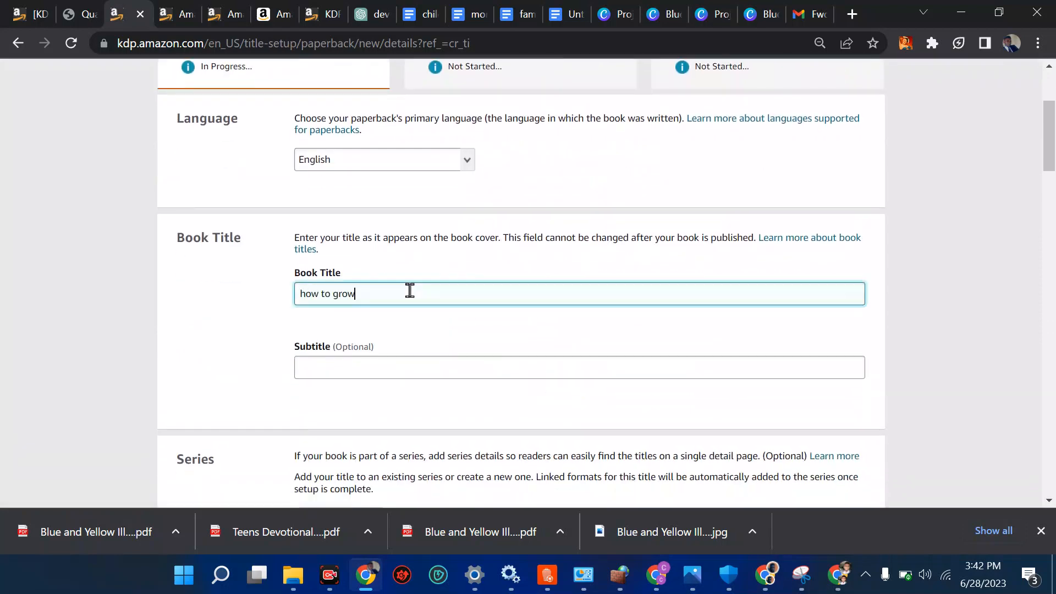
Enter "learn" as the primary author's first name and "digital" as the last name, leaving the middle name empty.
scroll(409, 290, down, 3)
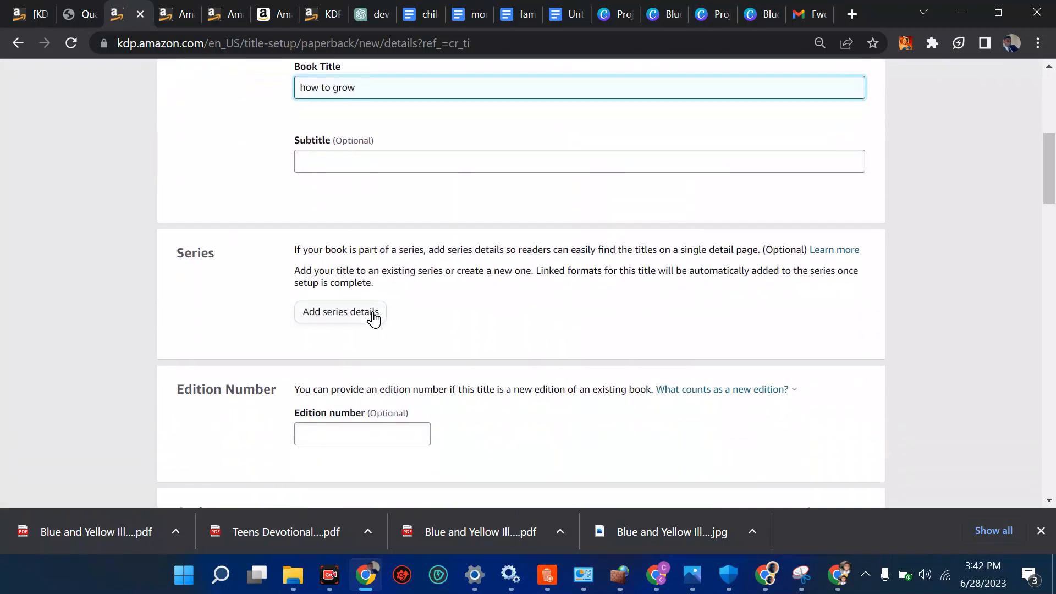
scroll(373, 319, down, 5)
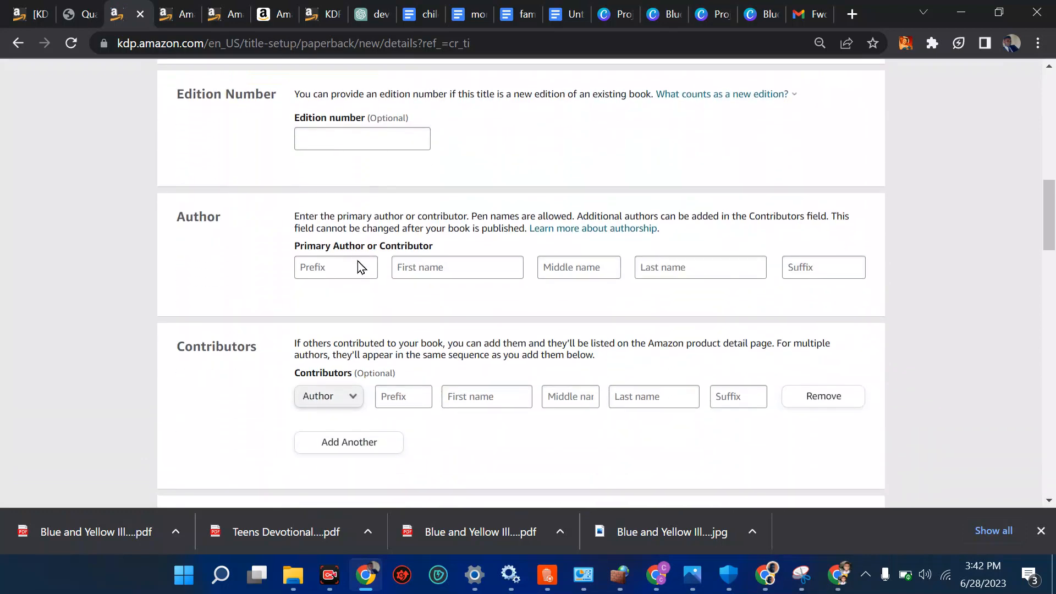
click(419, 251)
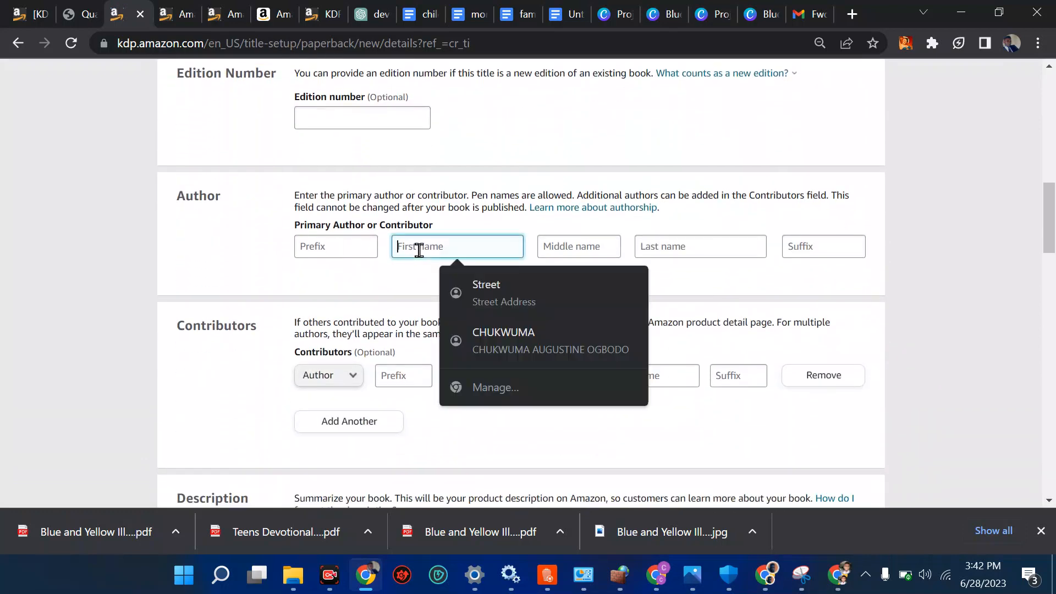
text(learn)
key(Tab)
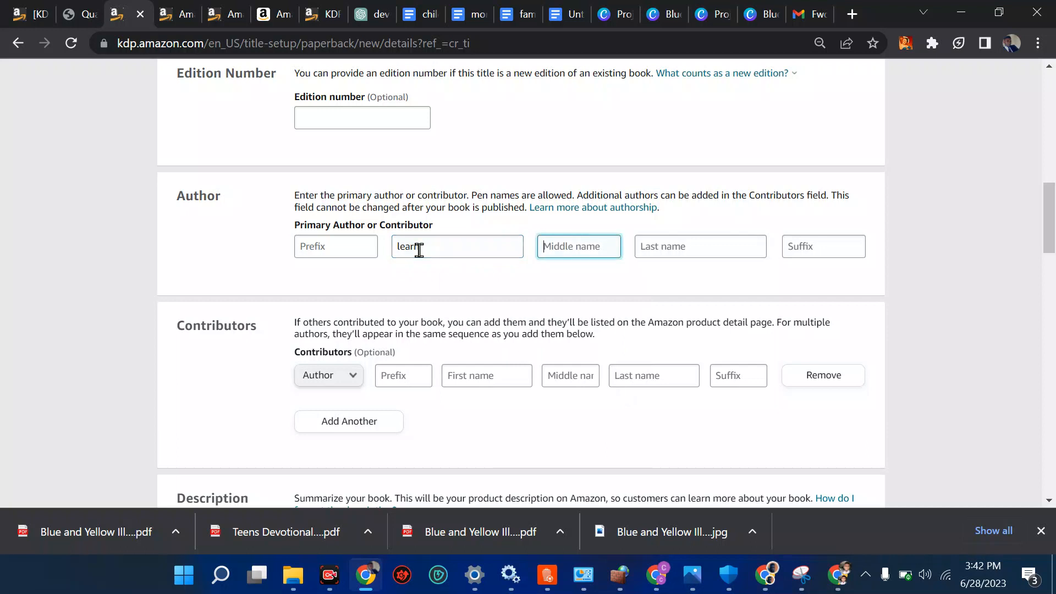
text(dig)
key(BackSpace)
key(Tab)
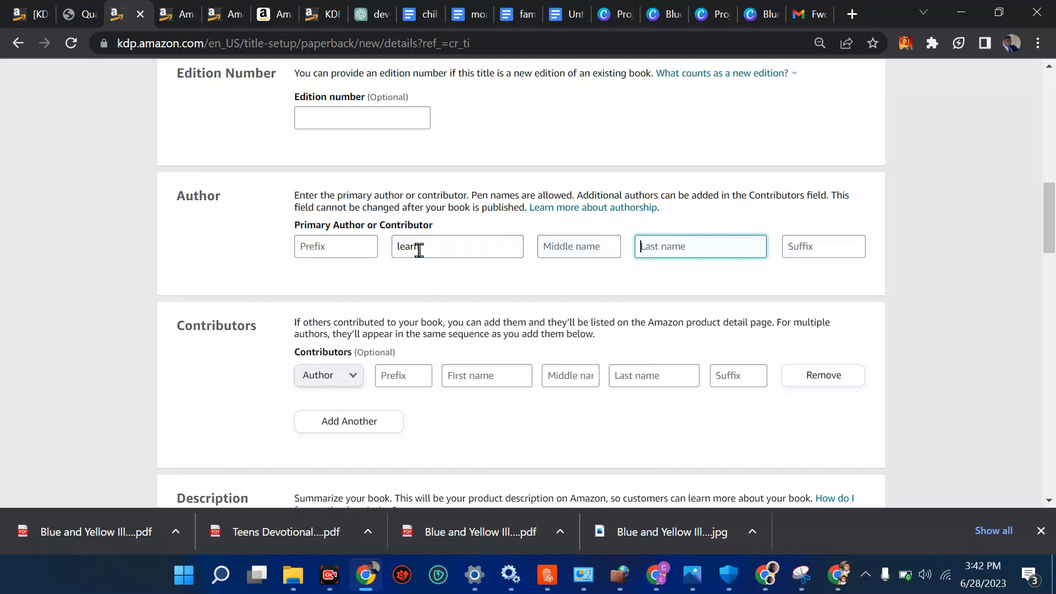
text(digital)
Enter "row with me" as the paperback's subtitle.
scroll(419, 250, down, 1)
scroll(419, 251, up, 4)
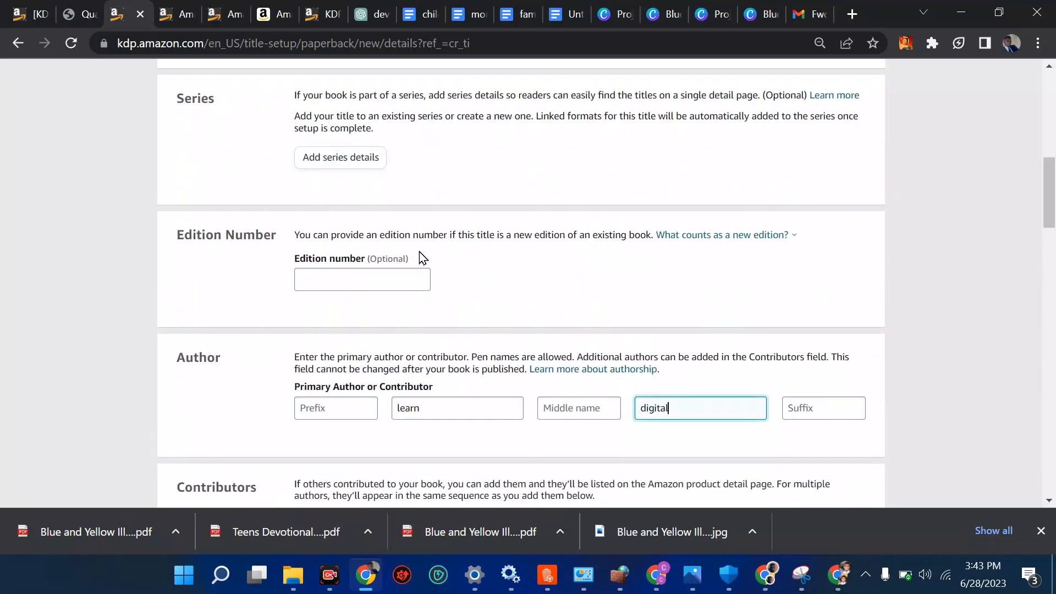
scroll(419, 252, up, 3)
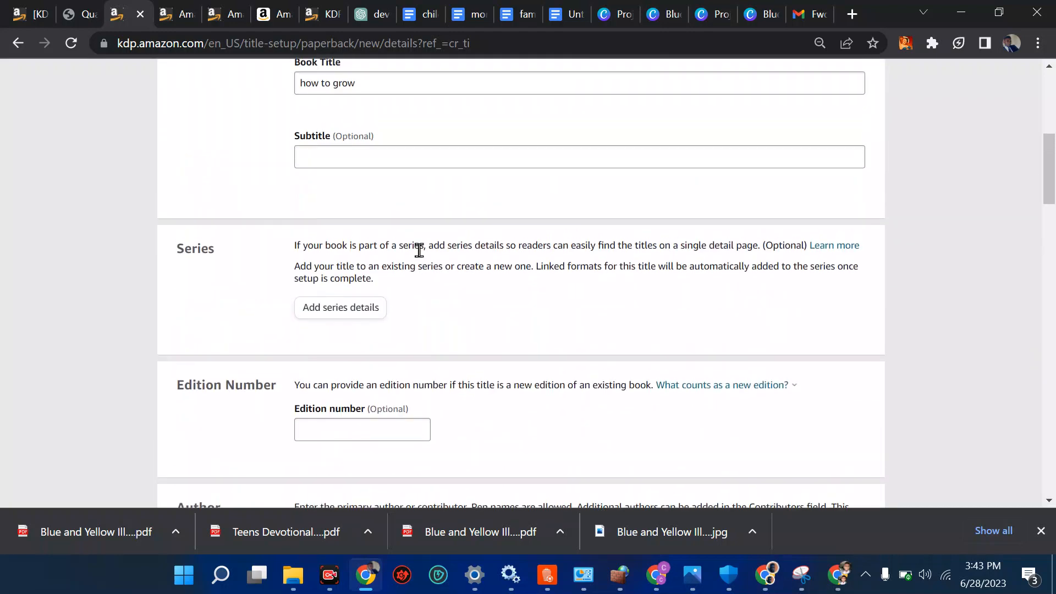
click(419, 251)
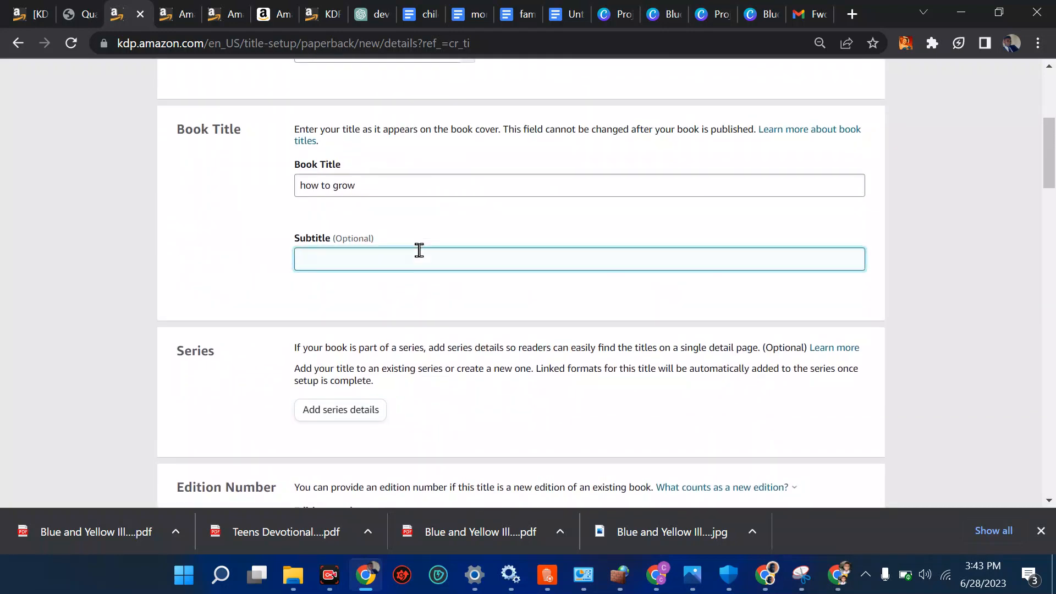
text(dh)
key(BackSpace)
key(BackSpace)
key(BackSpace)
key(BackSpace)
text(row with me)
Declare ownership of the copyright and publishing rights, and answer No to the paperback's adult-only content question.
scroll(419, 251, down, 1)
scroll(419, 250, down, 9)
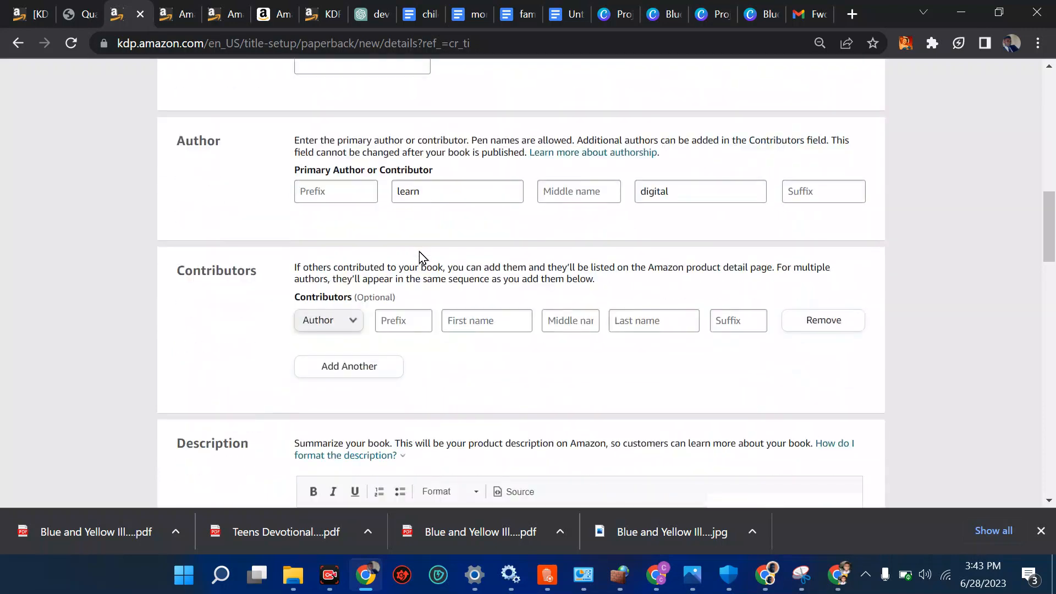
scroll(419, 252, down, 1)
key(super+Tab)
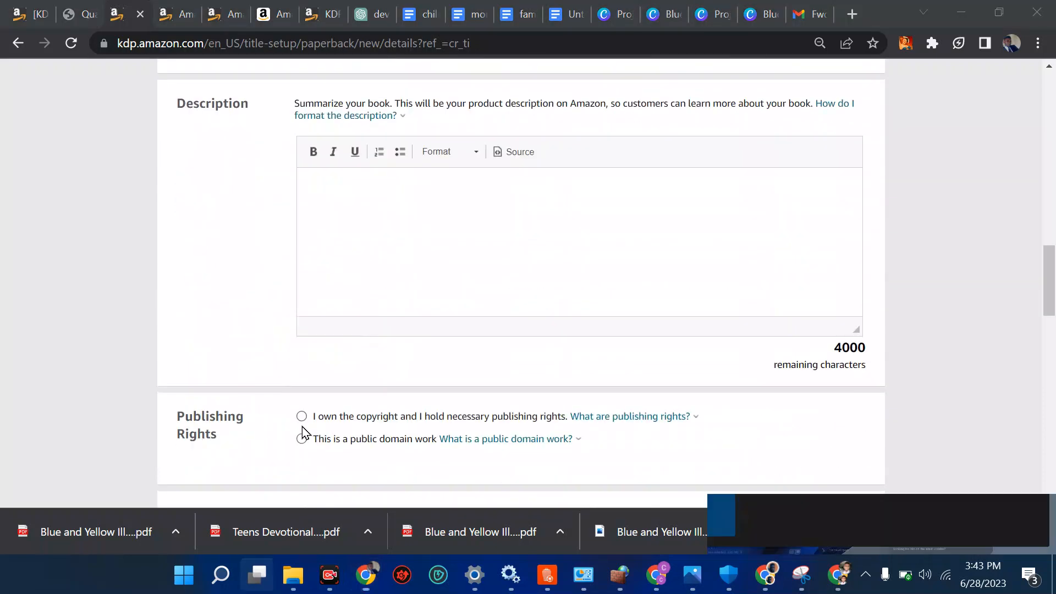
click(209, 123)
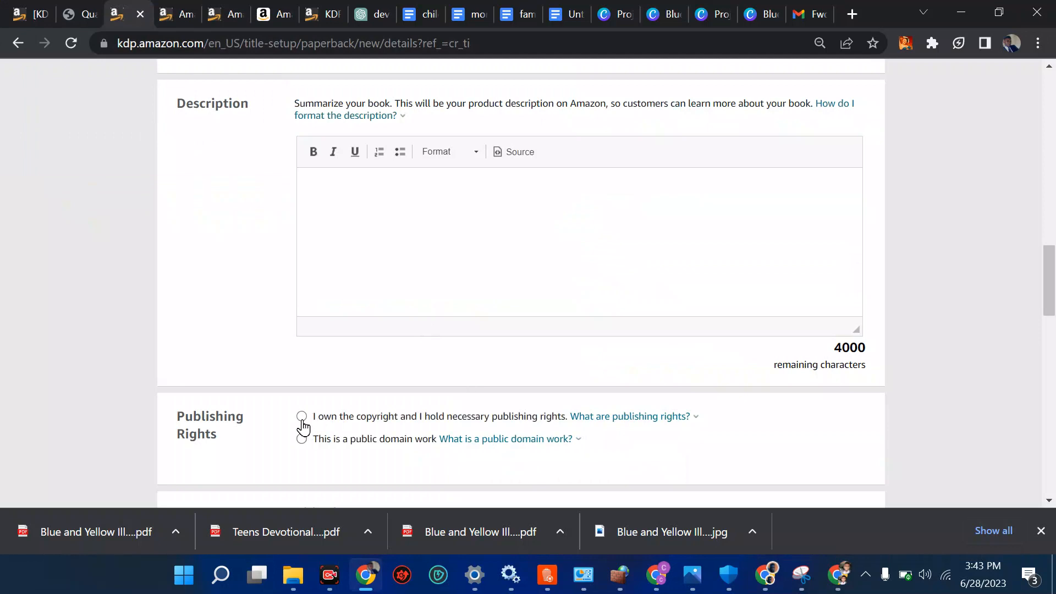
click(303, 418)
scroll(490, 391, down, 4)
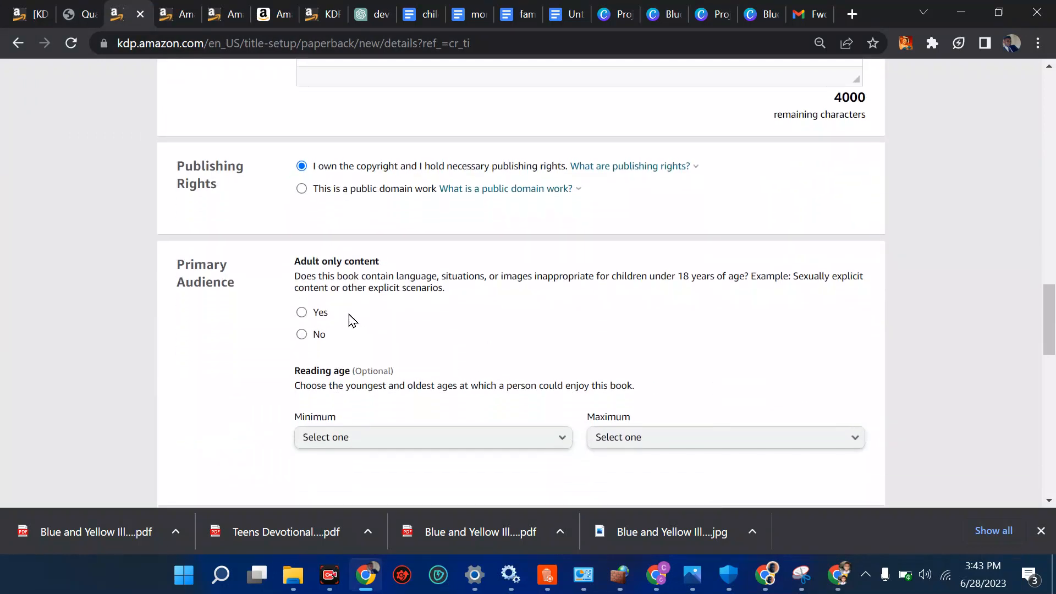
click(302, 336)
Choose Books › Arts & Photography › Business of Art as the paperback's category and save the selection.
scroll(469, 399, down, 5)
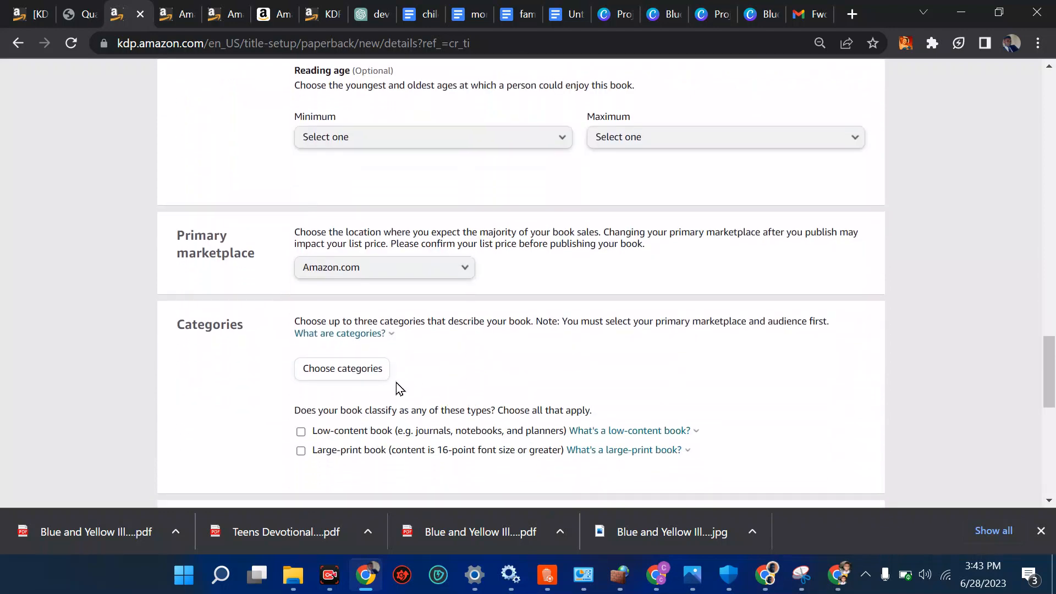
click(362, 374)
click(372, 283)
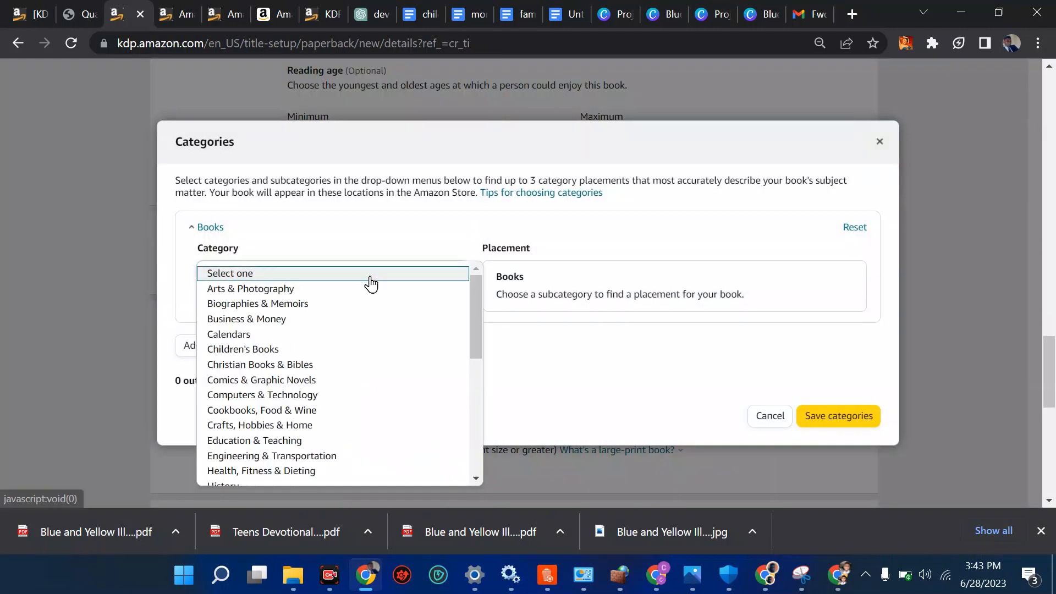
click(322, 287)
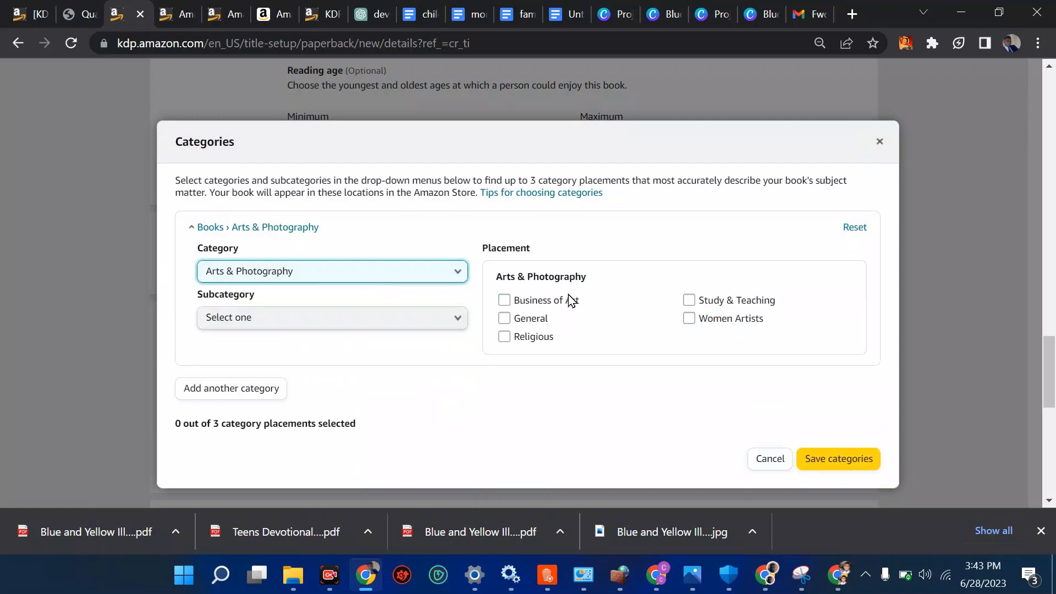
click(554, 301)
click(825, 478)
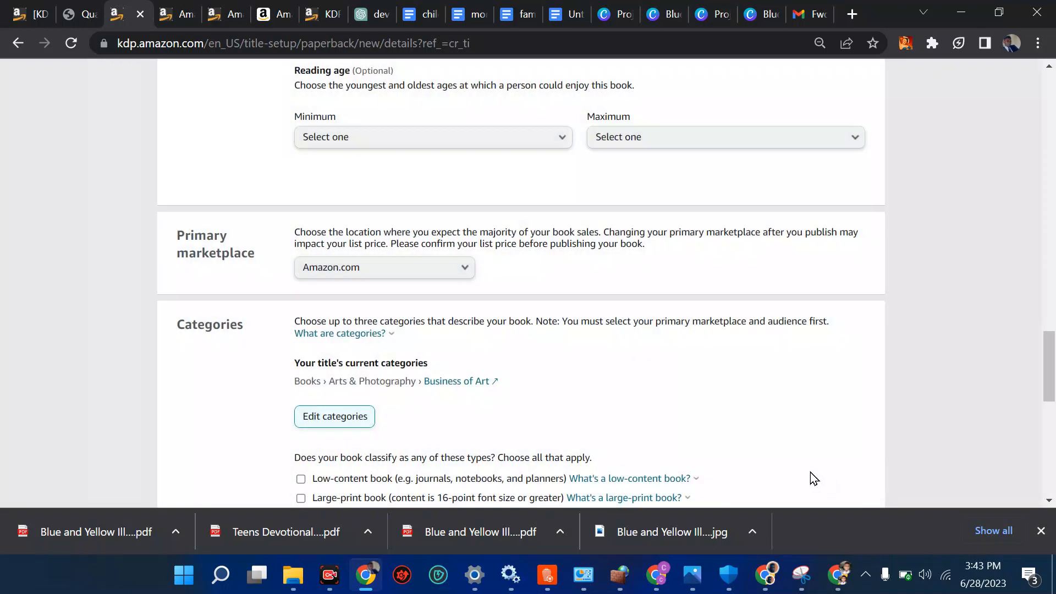
Try to save the paperback details and continue to the content stage without entering any keywords.
scroll(605, 388, down, 6)
scroll(603, 384, down, 4)
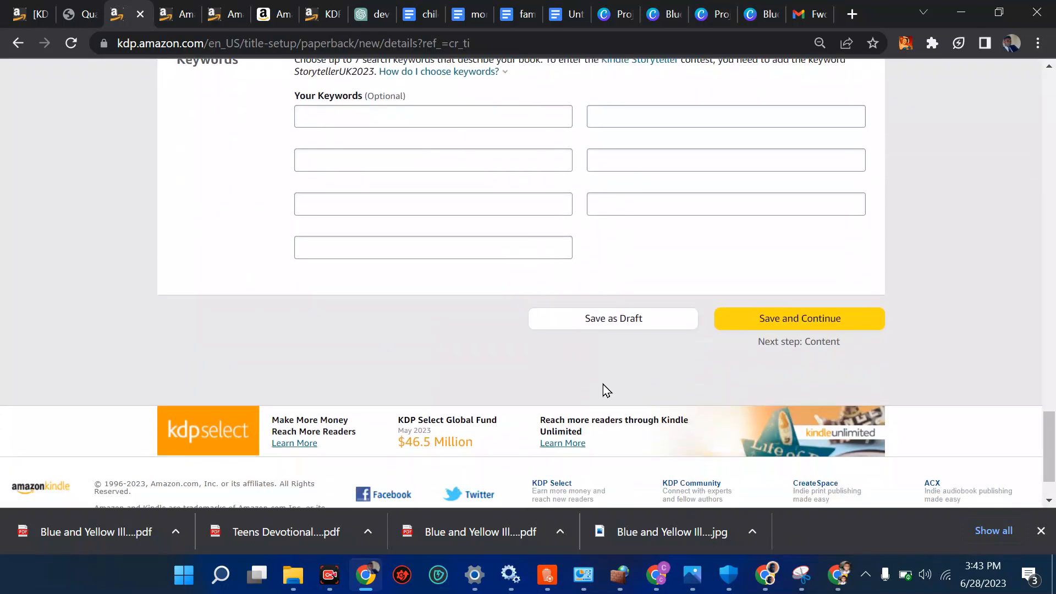
click(776, 305)
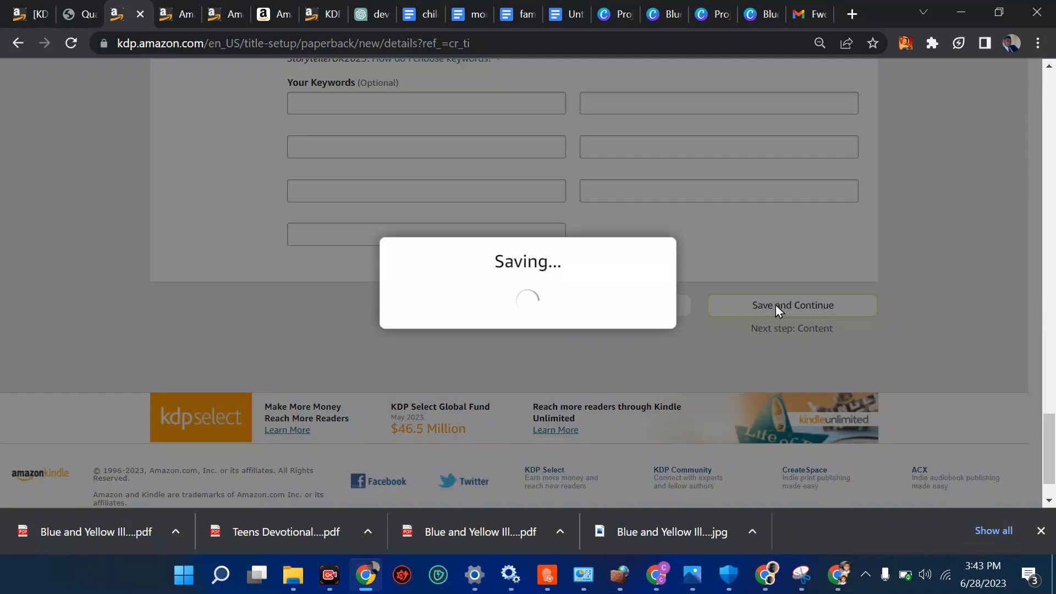
Enter "hello" as the book description, then save the paperback details and continue to the content stage.
scroll(626, 285, up, 20)
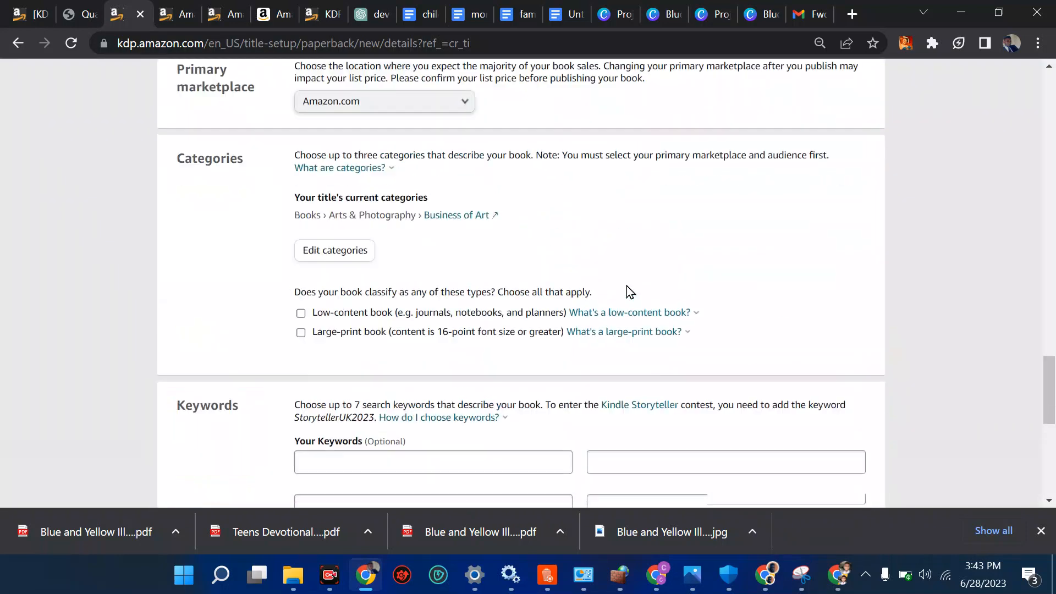
scroll(627, 286, up, 1)
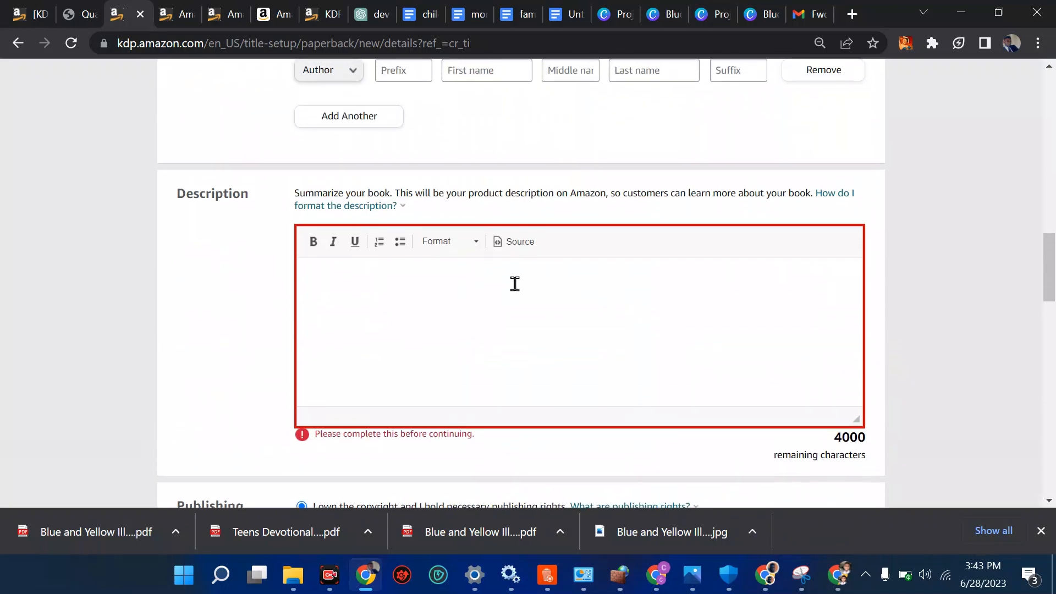
click(514, 283)
text(hello)
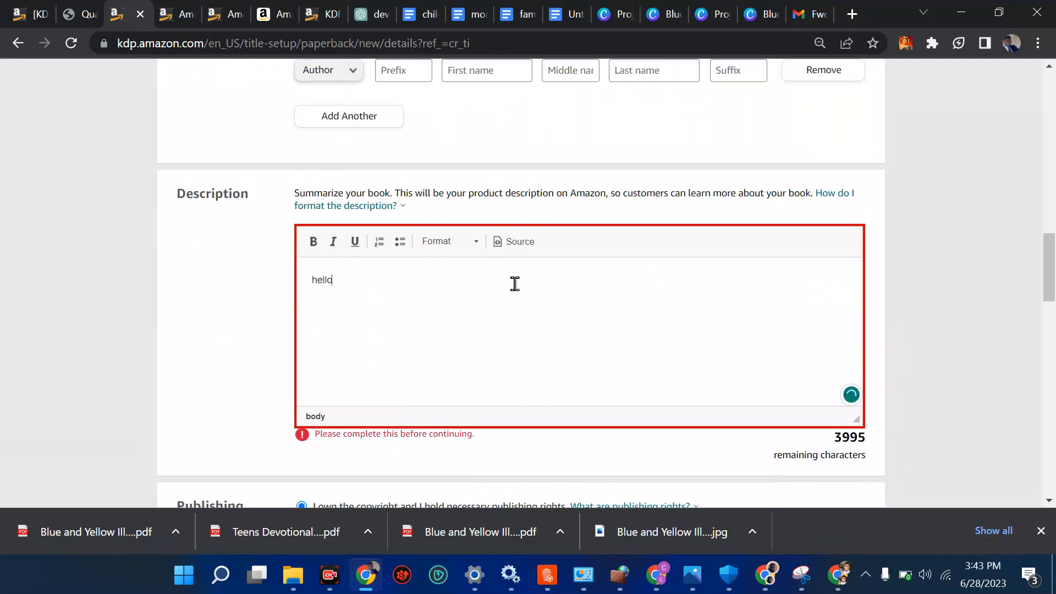
scroll(515, 284, down, 20)
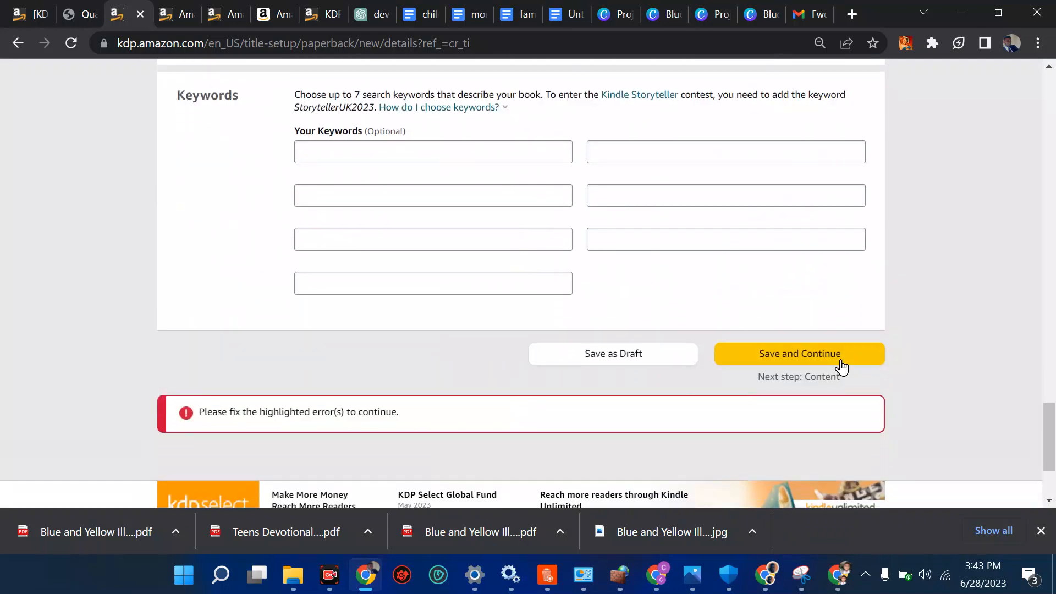
click(834, 359)
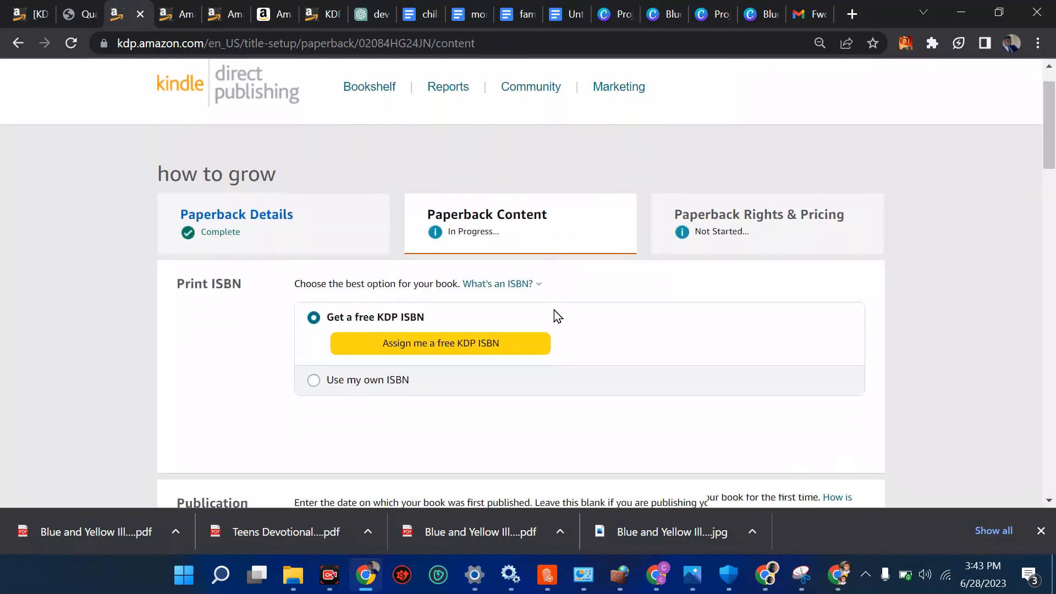
Assign a free KDP ISBN to the paperback, leaving the publication date blank.
click(403, 334)
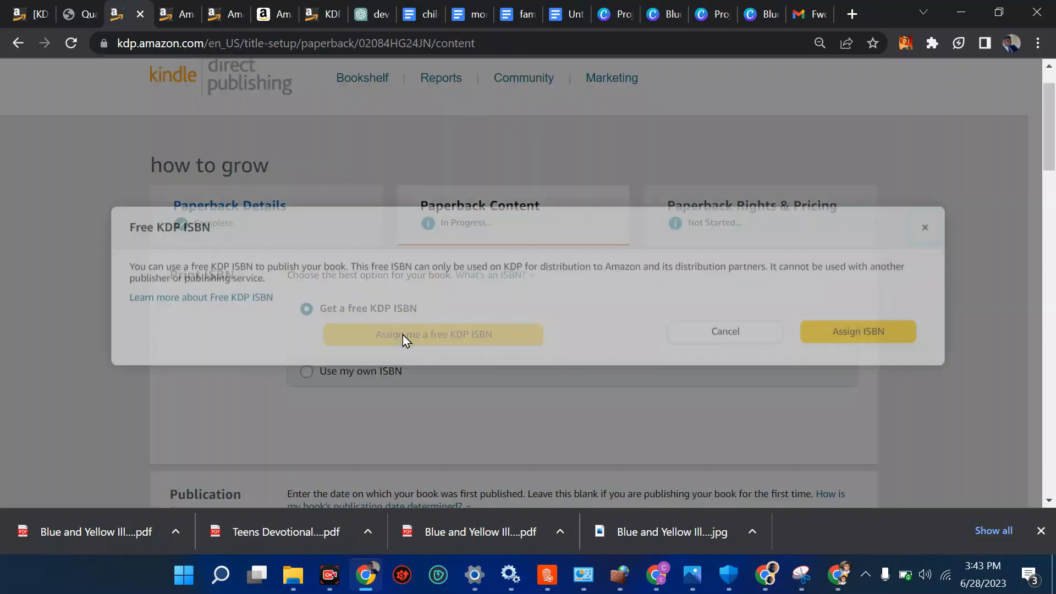
click(831, 330)
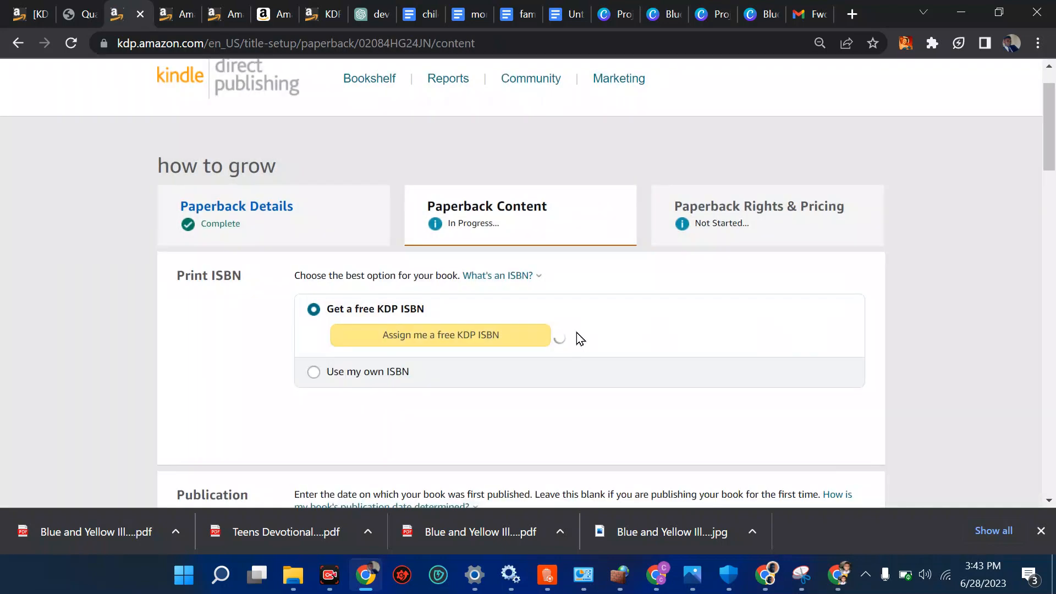
scroll(576, 333, down, 2)
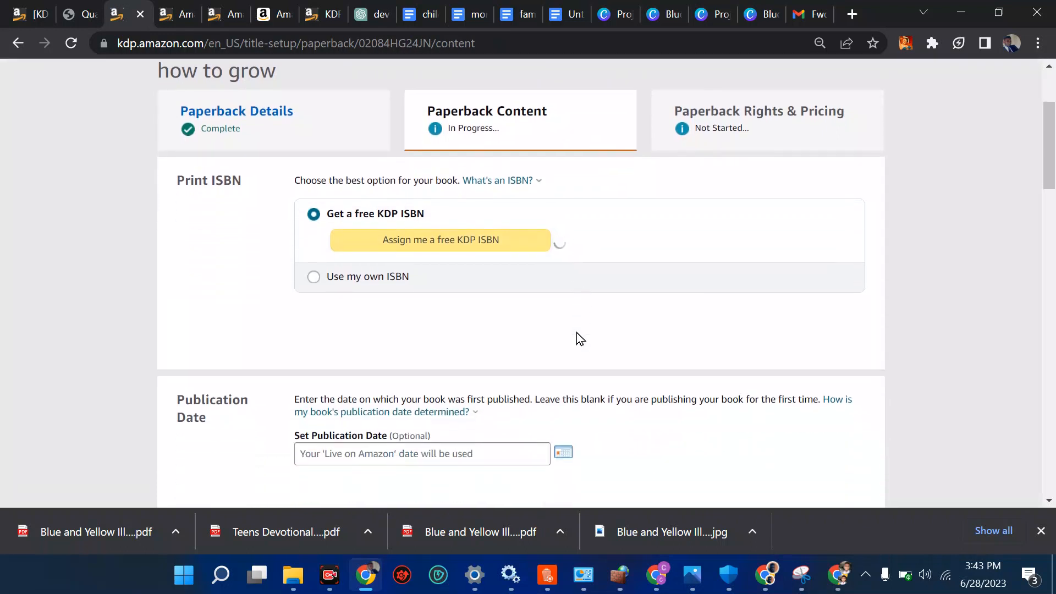
scroll(580, 339, down, 3)
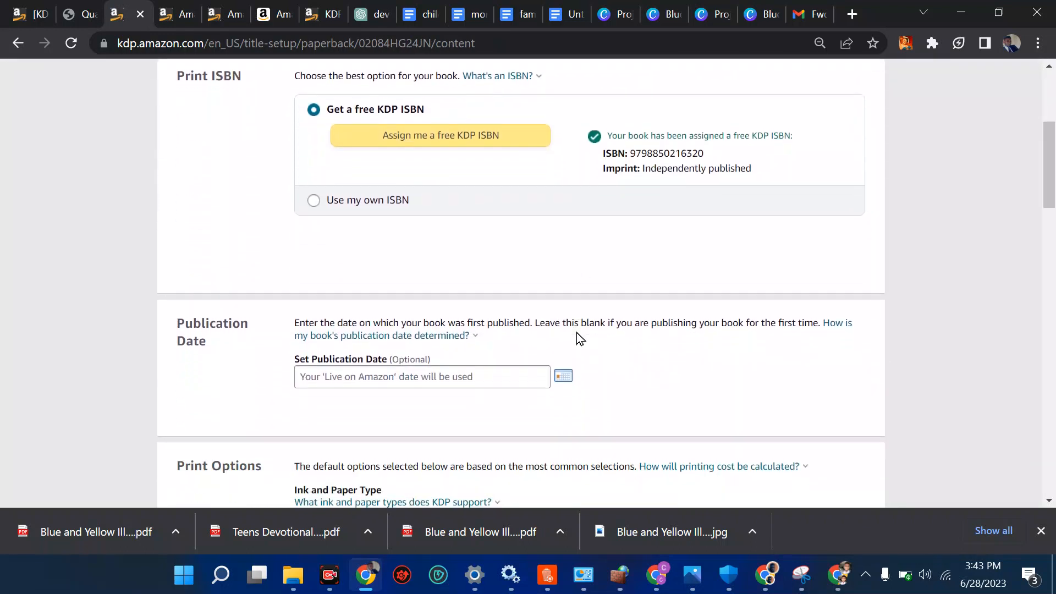
Try the standard and premium color interiors, and settle on Black & white interior with cream paper as the ink and paper type.
scroll(414, 358, down, 3)
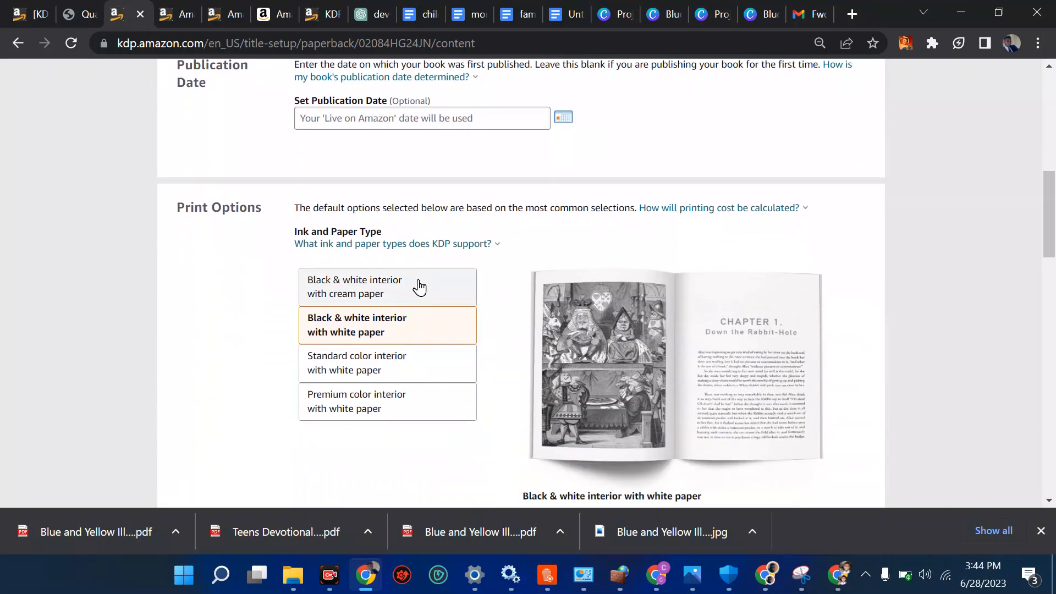
click(376, 300)
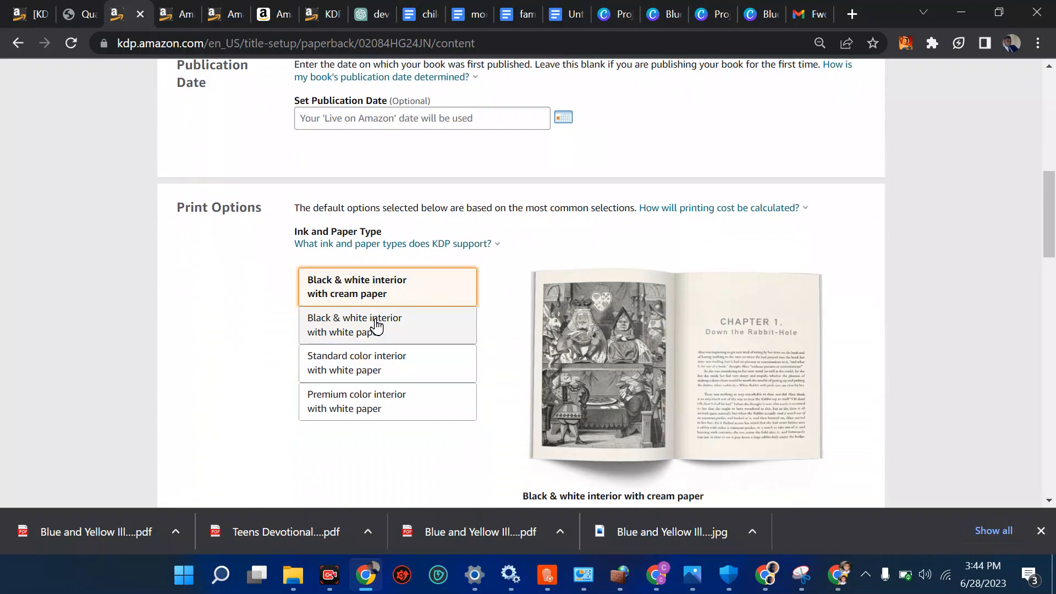
click(380, 362)
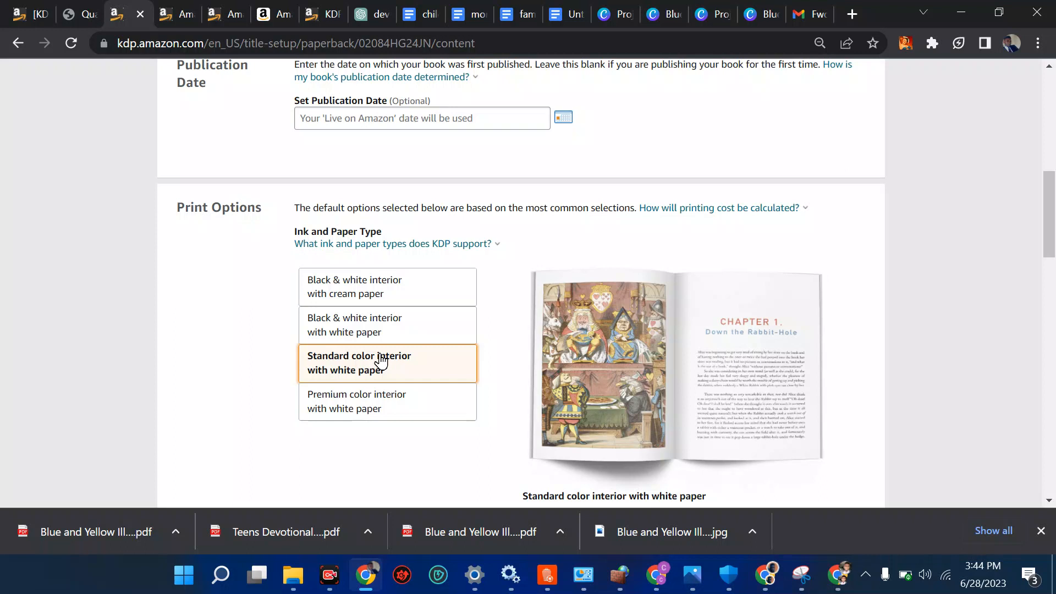
click(392, 417)
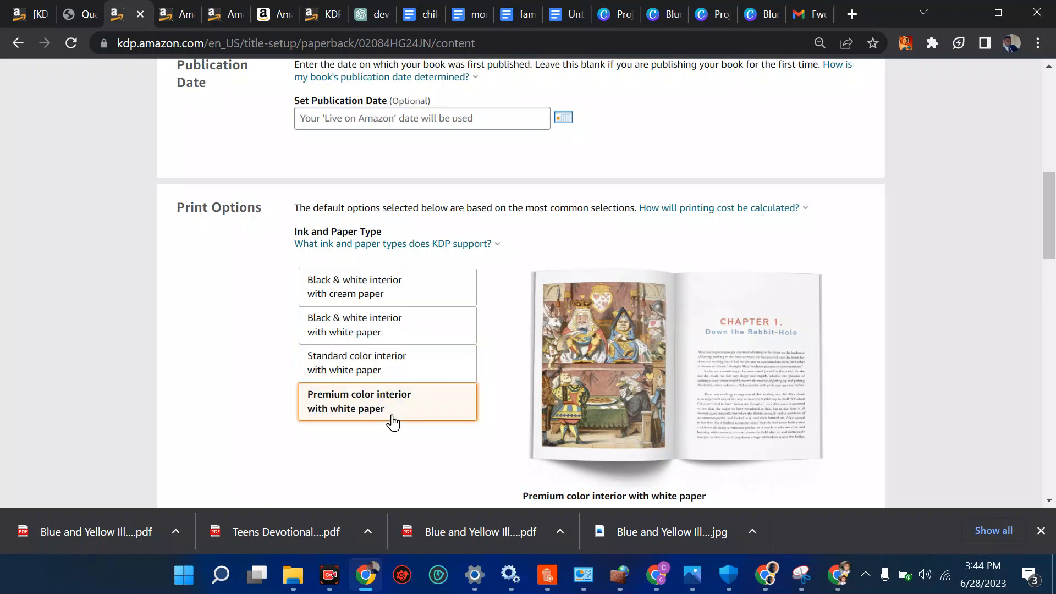
click(416, 297)
Set the trim size to 6 x 9 in after trying and clearing a self-defined width of 8.5 in.
scroll(415, 297, down, 5)
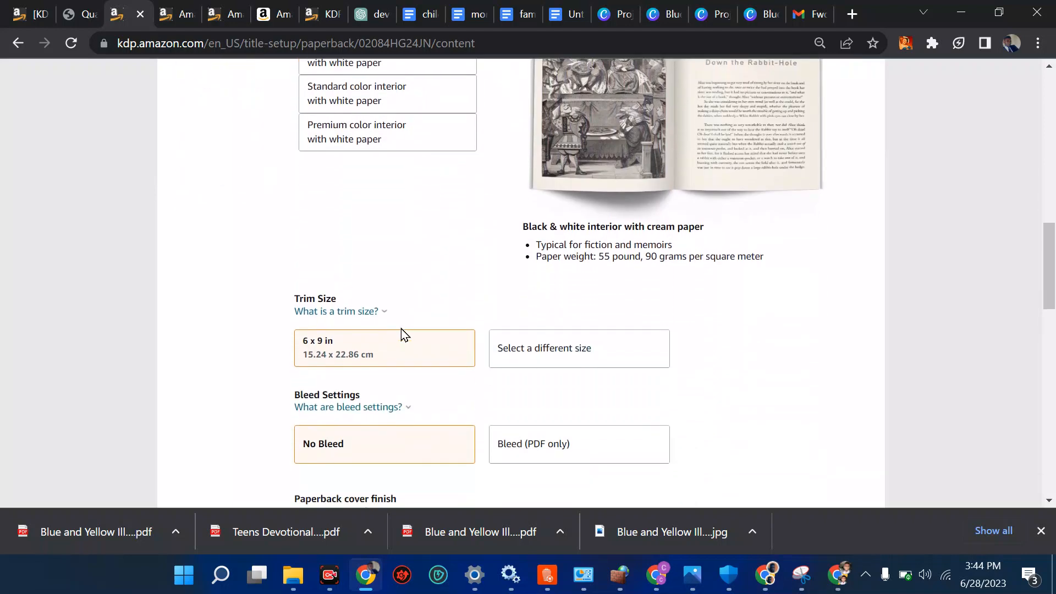
click(361, 360)
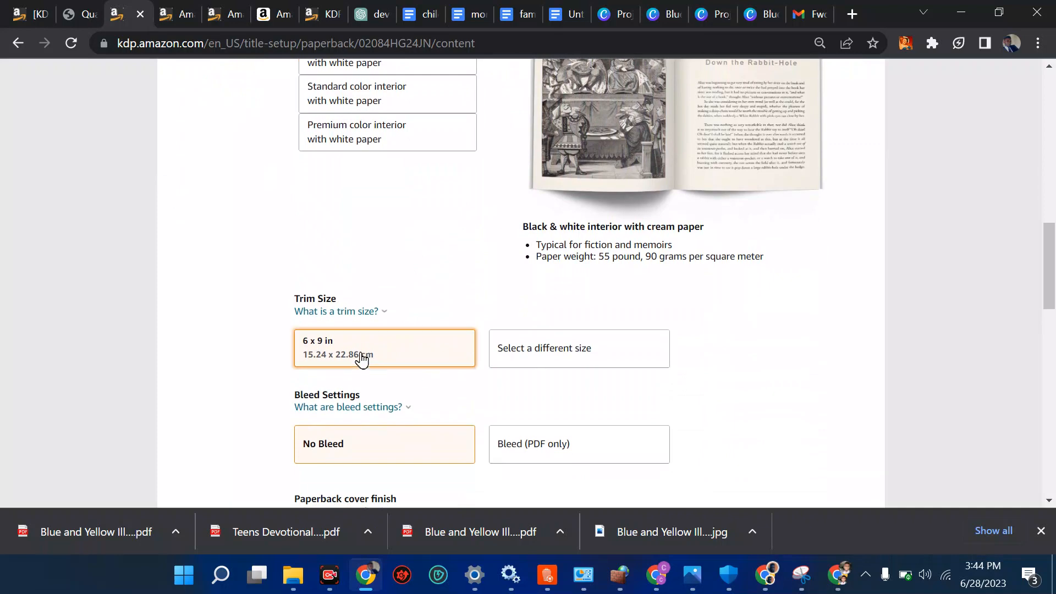
click(537, 352)
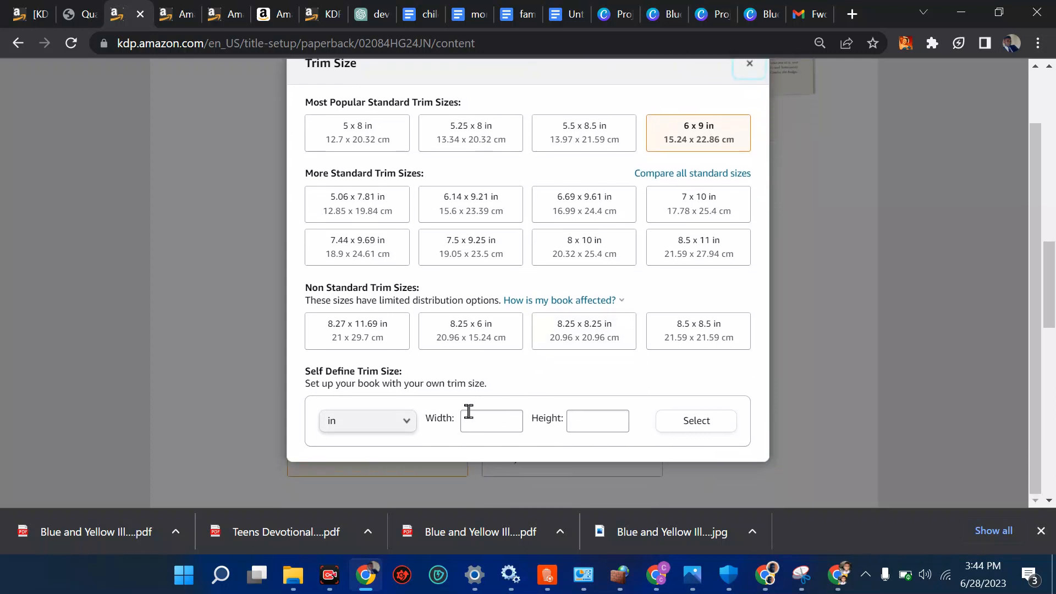
click(402, 427)
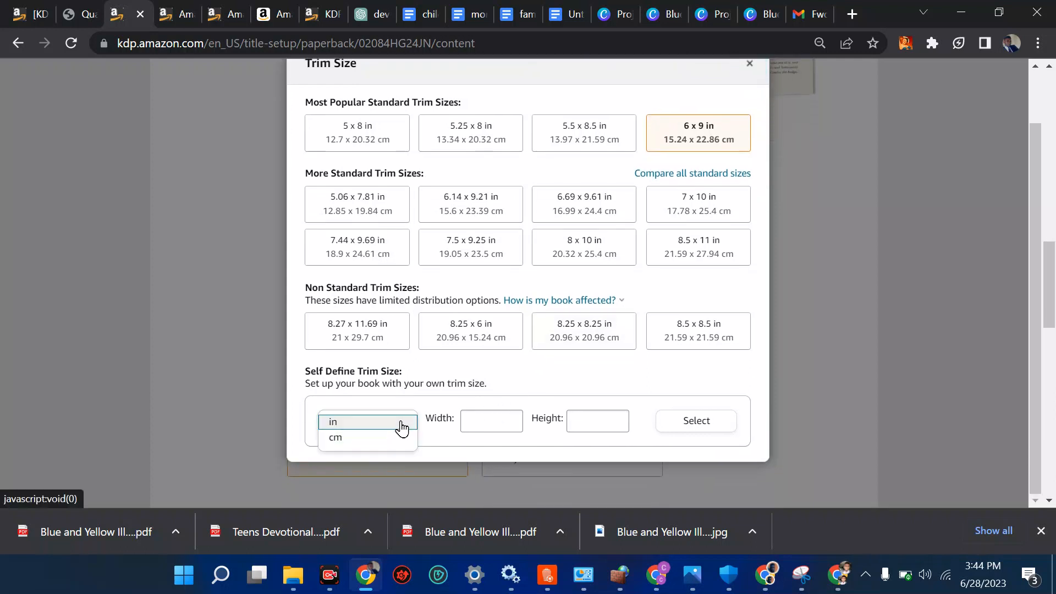
click(403, 429)
click(474, 421)
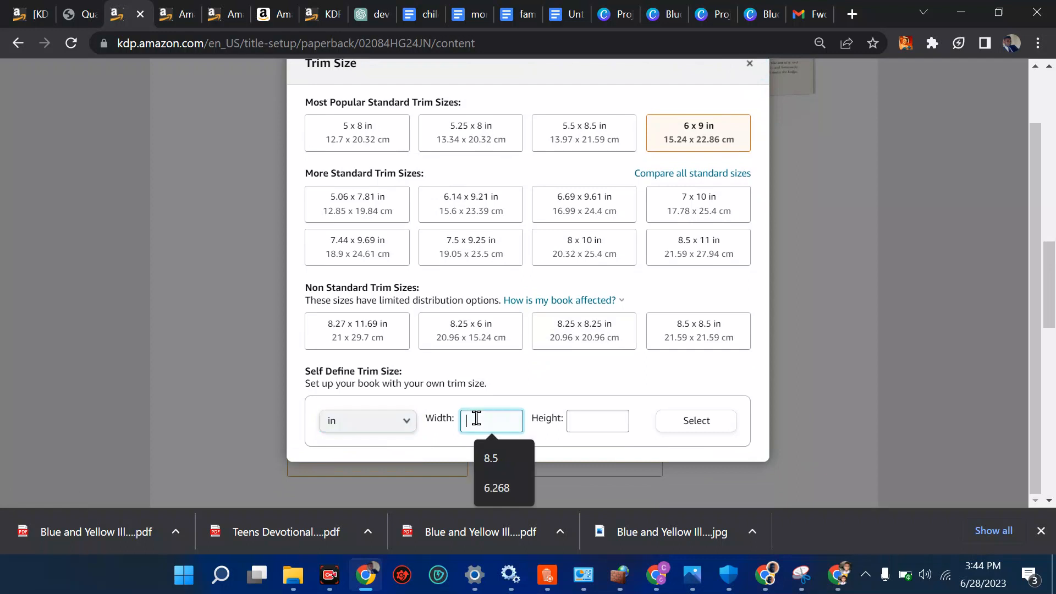
click(499, 458)
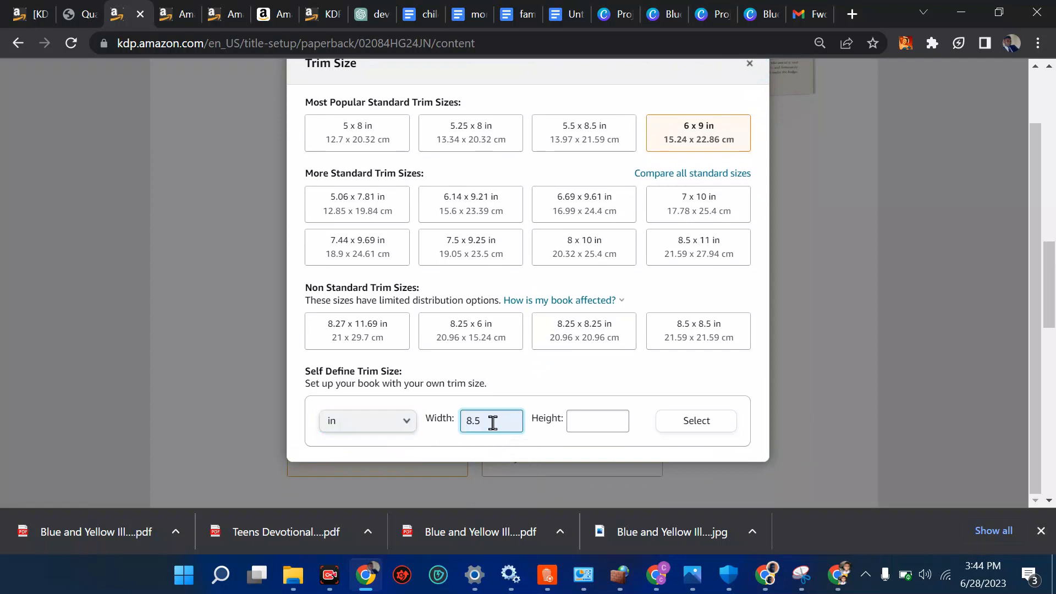
key(BackSpace)
key(BackSpace)
key(BackSpace)
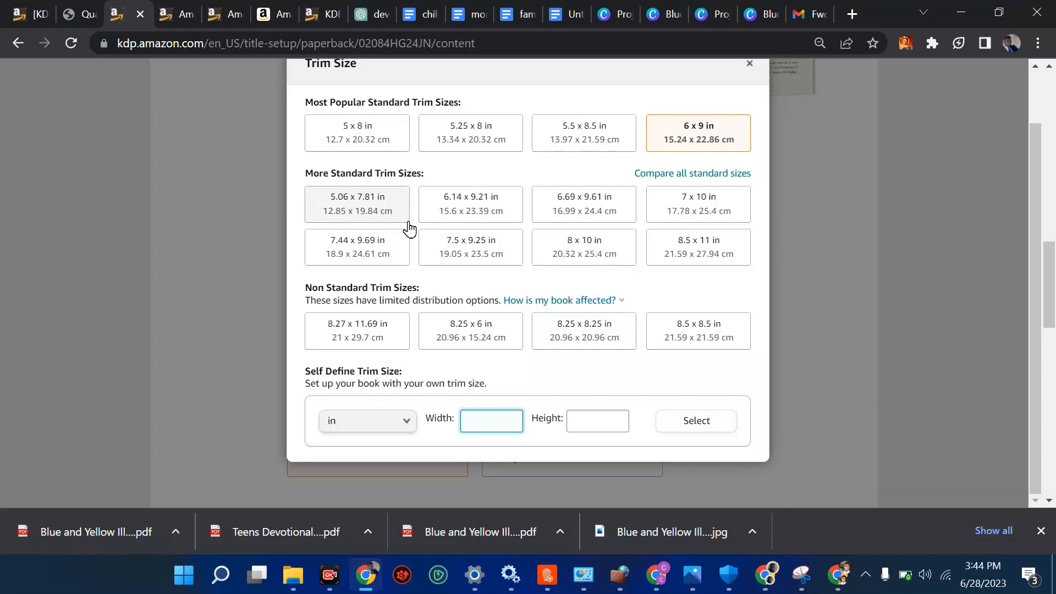
click(710, 134)
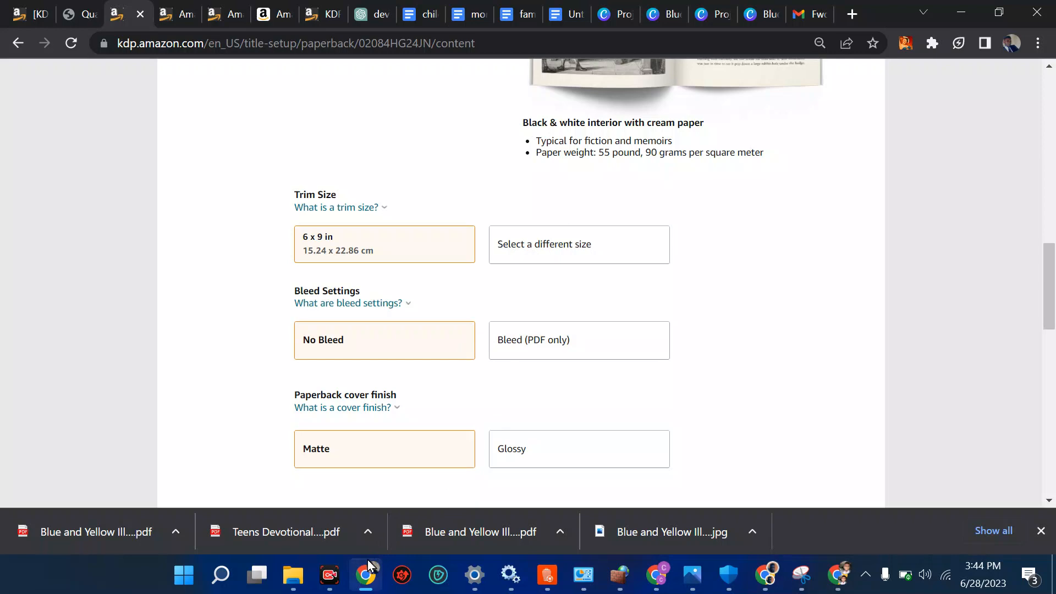
Check the KDP email about cover issues in Gmail, return to the paperback's print options and select Bleed (PDF only).
click(803, 15)
scroll(566, 259, down, 1)
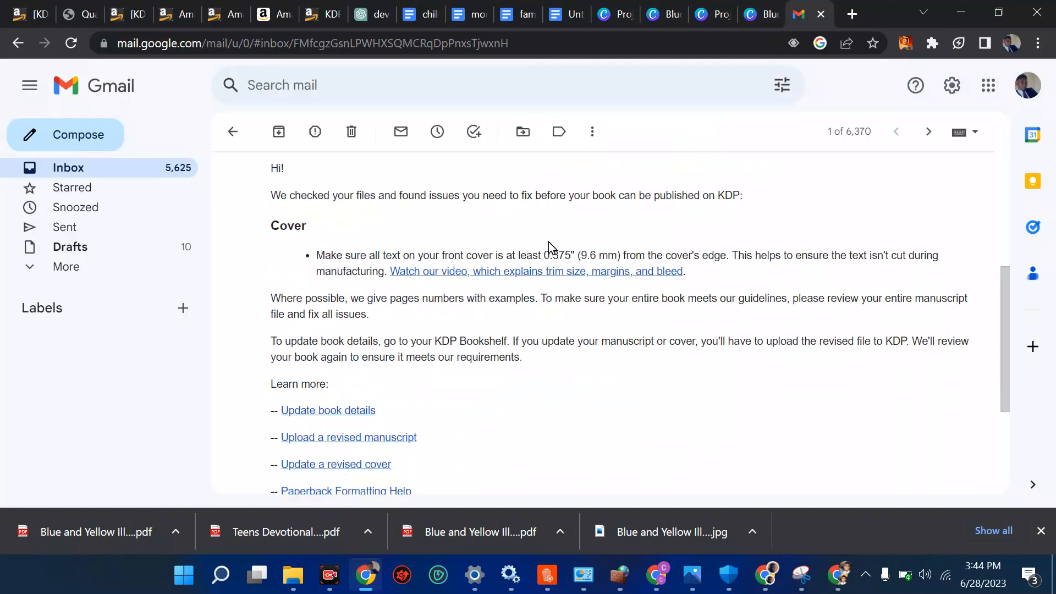
click(118, 15)
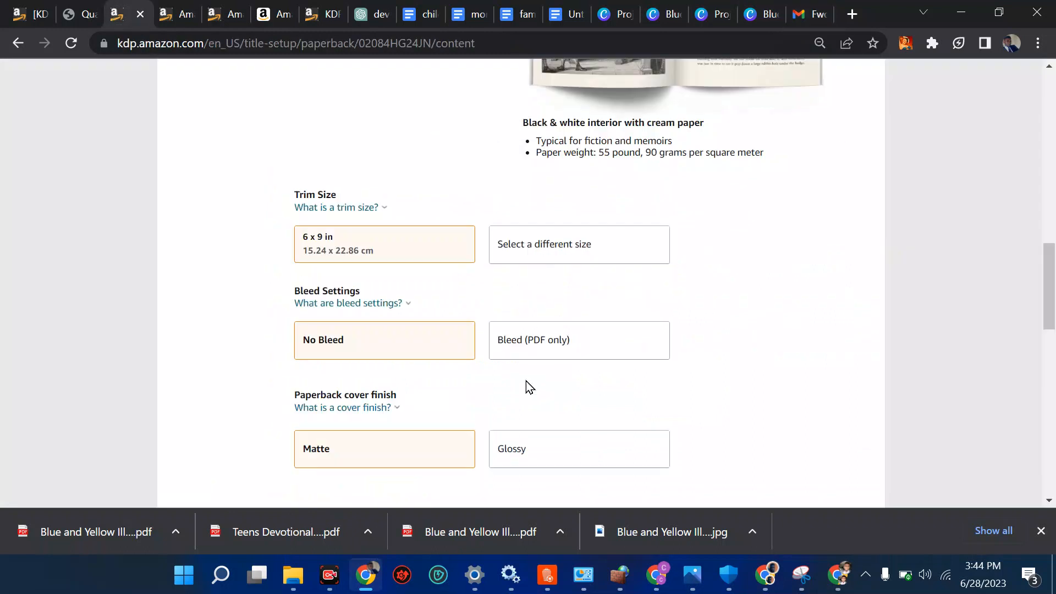
click(560, 354)
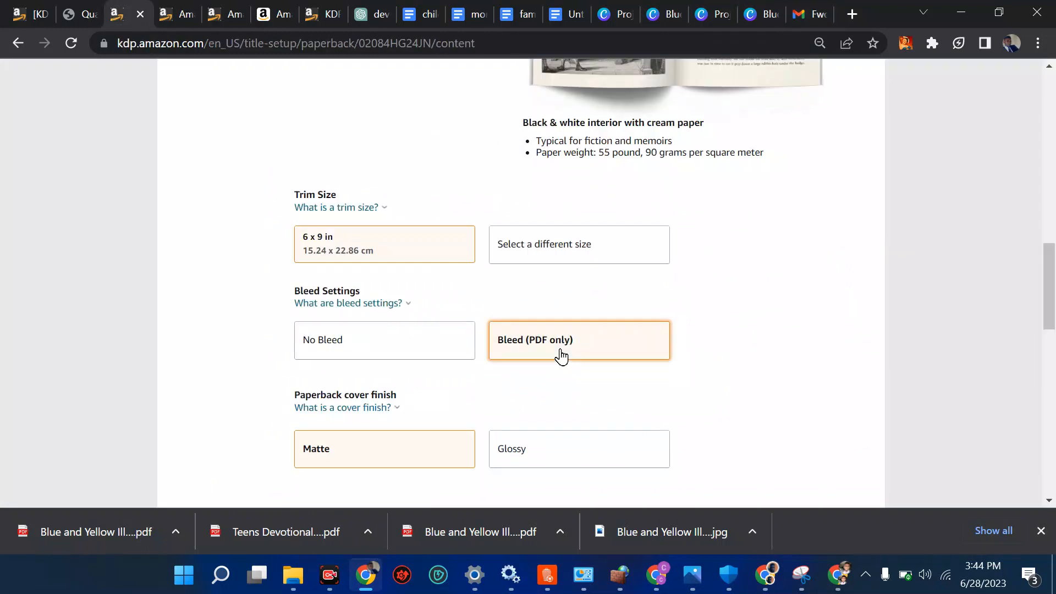
scroll(561, 356, up, 1)
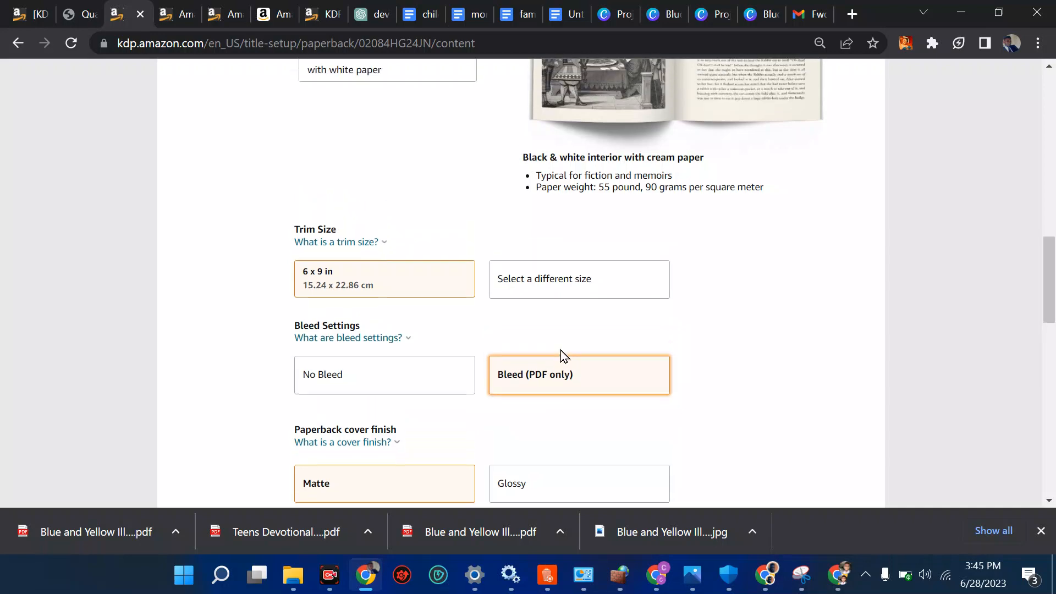
Reread the cover text margin guidance in the KDP email in Gmail, then set the paperback's bleed to No Bleed.
click(796, 8)
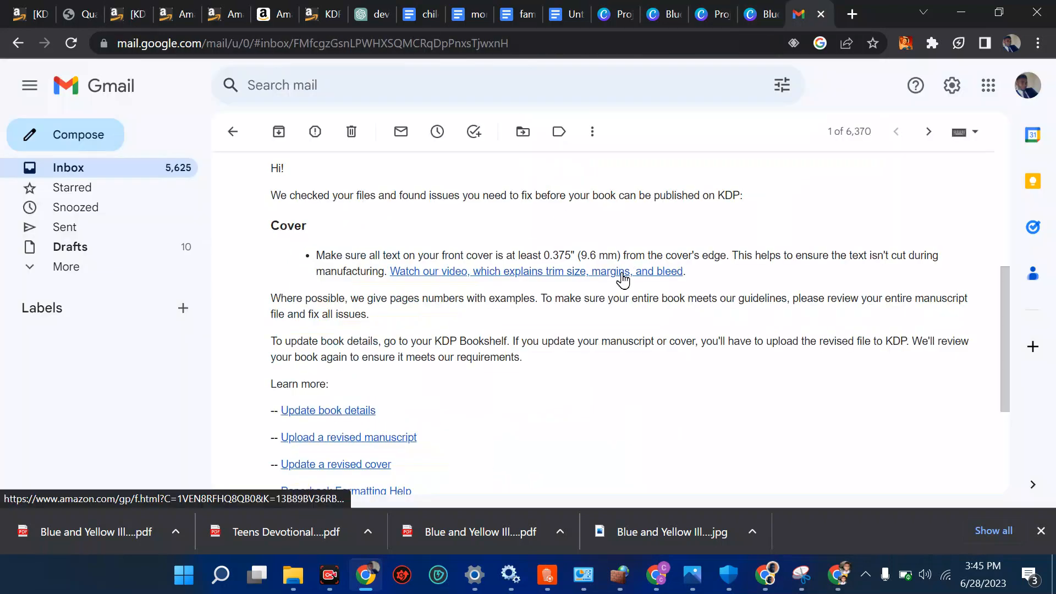
scroll(560, 285, down, 1)
drag(545, 230, 781, 233)
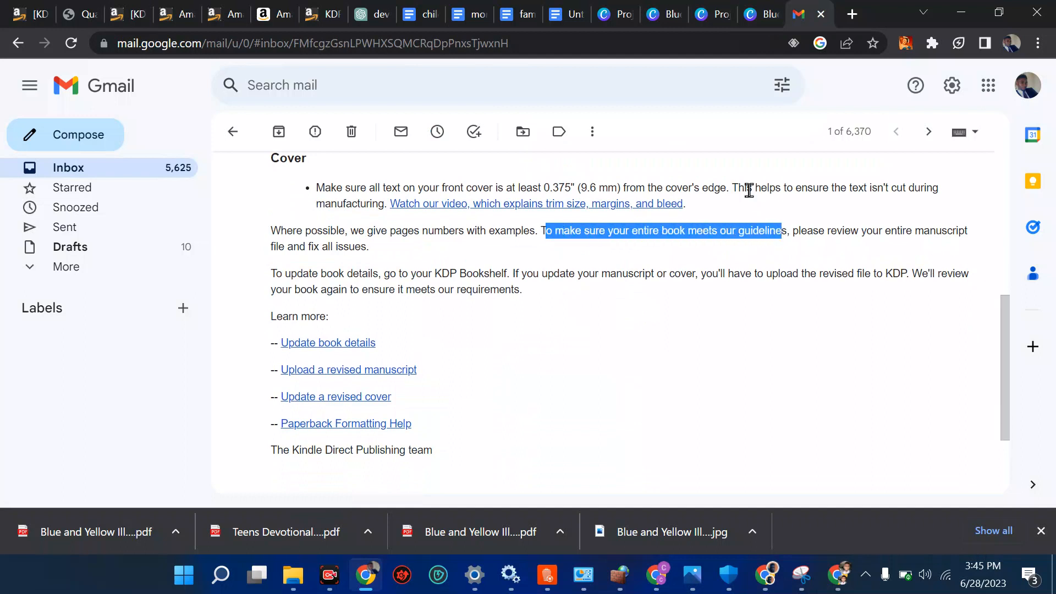
click(731, 187)
drag(731, 187, 383, 204)
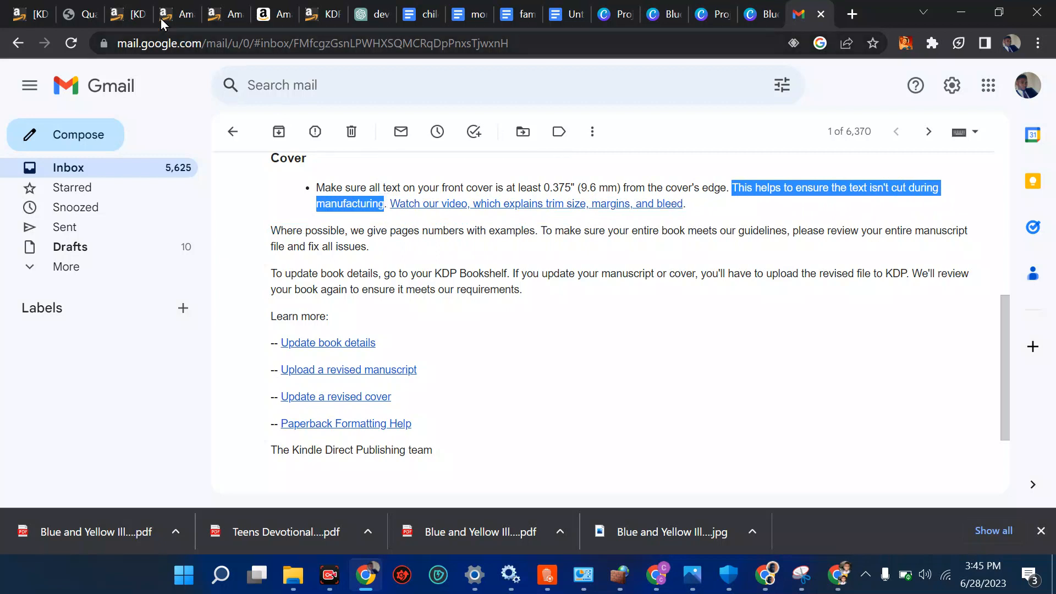
click(124, 10)
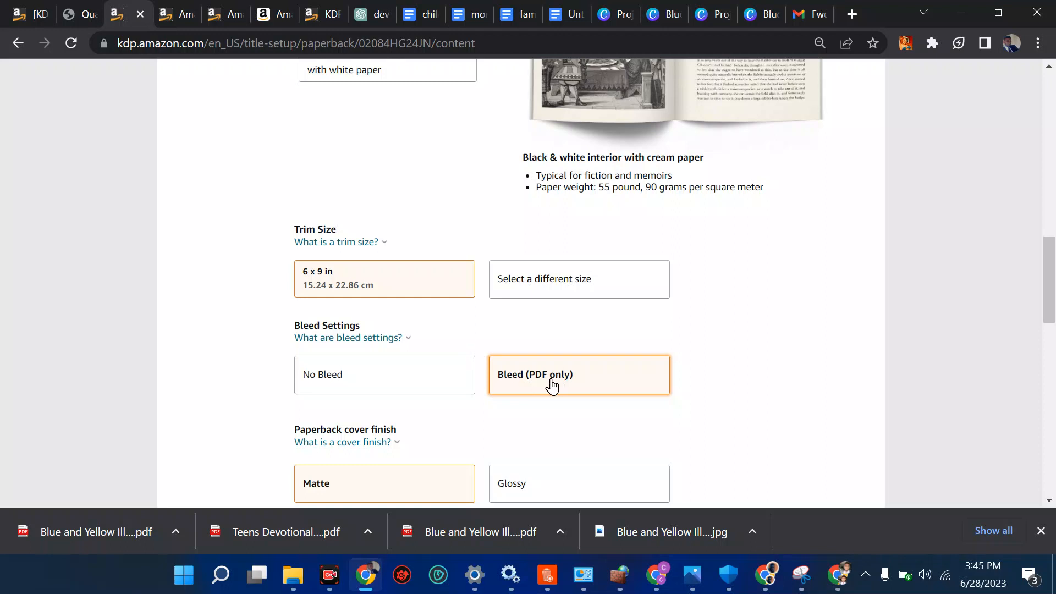
click(365, 378)
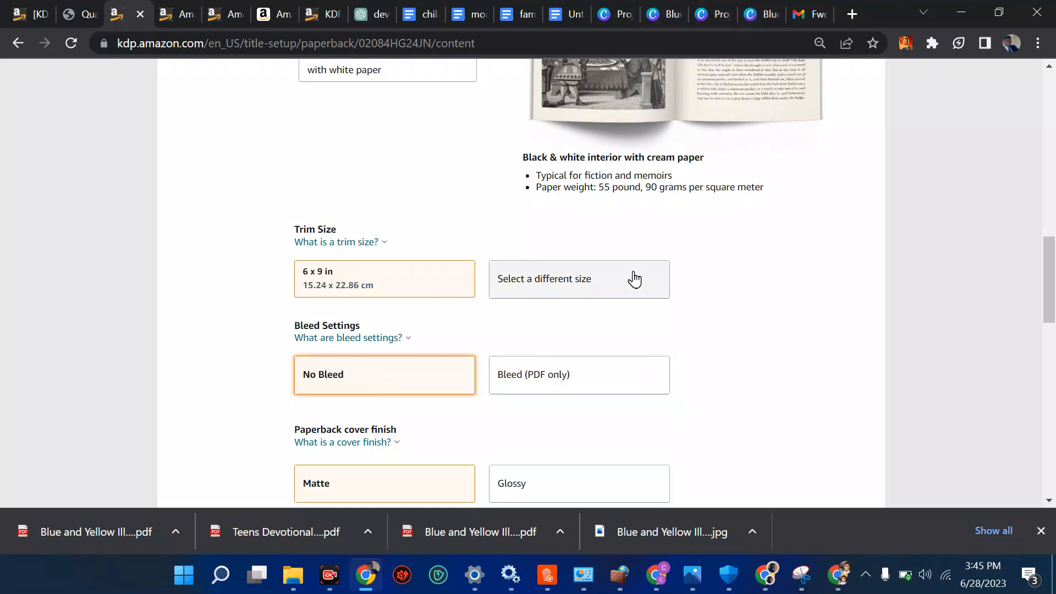
Examine the paperback's cover finish, manuscript upload and book cover options.
scroll(543, 354, down, 5)
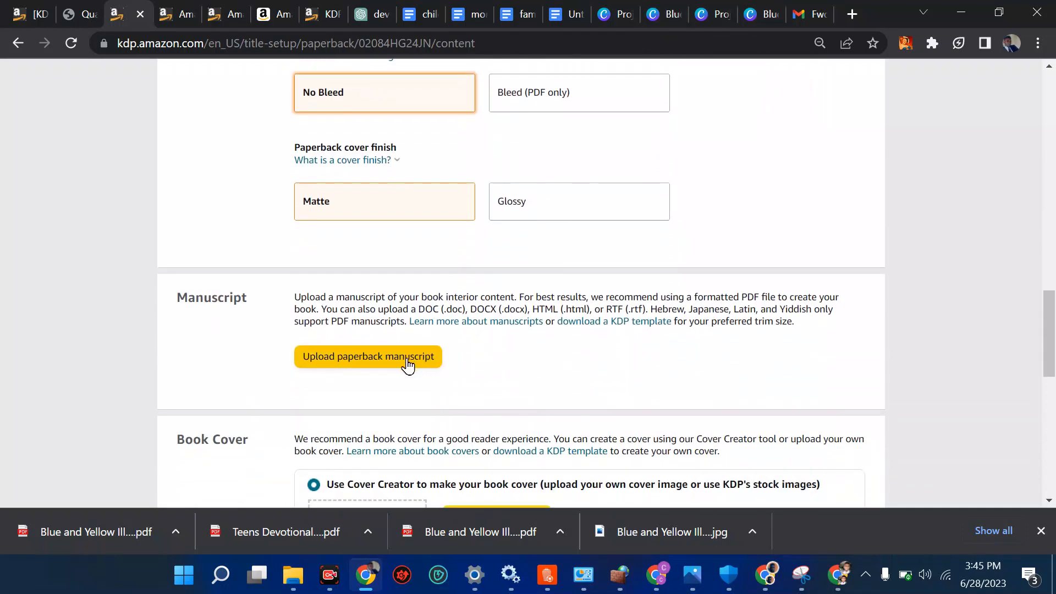
scroll(384, 365, down, 2)
scroll(387, 366, up, 1)
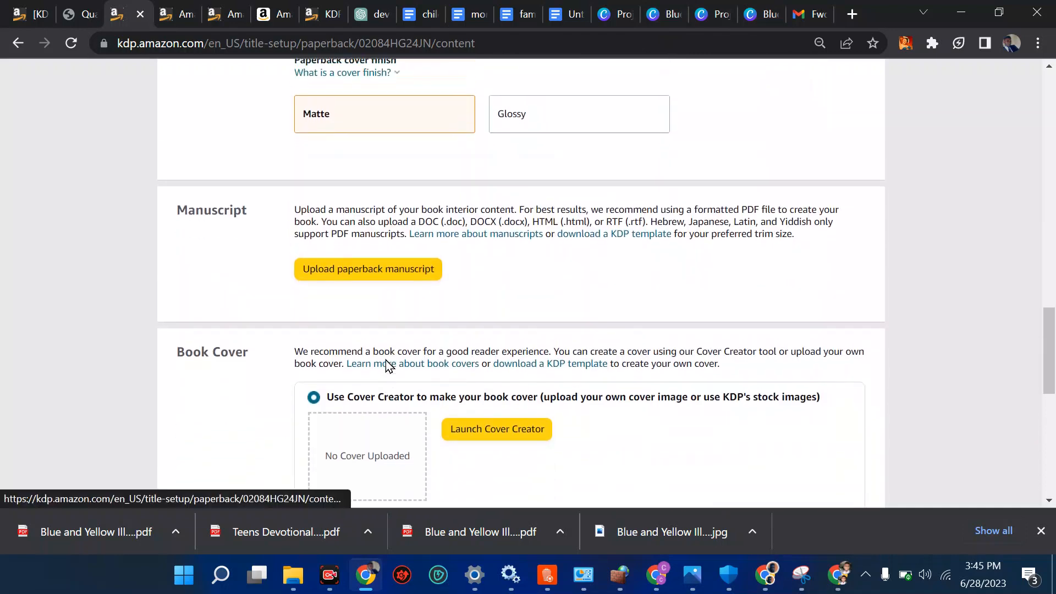
scroll(394, 367, down, 2)
scroll(468, 303, down, 2)
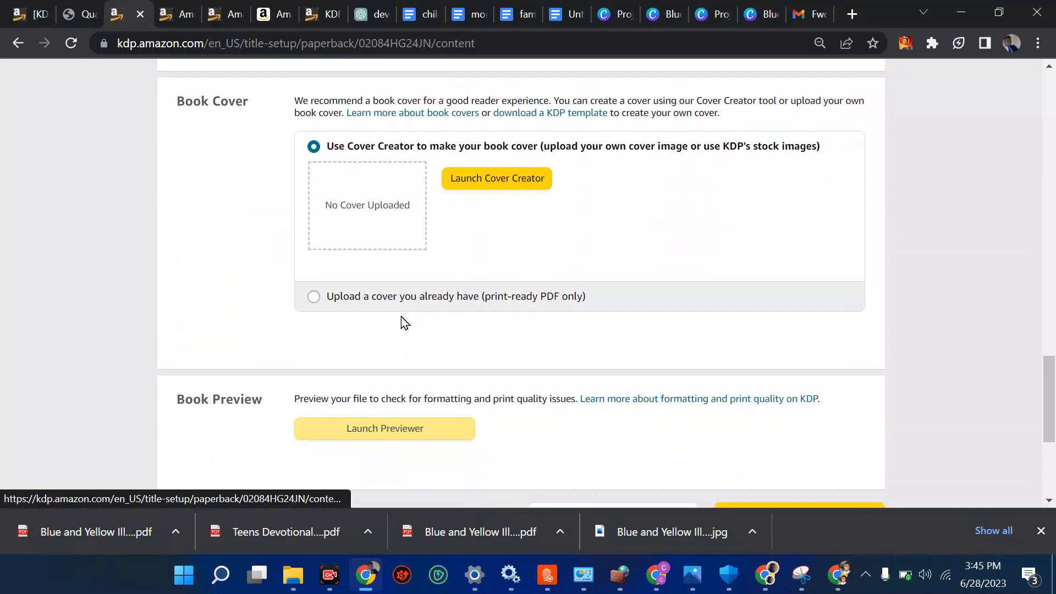